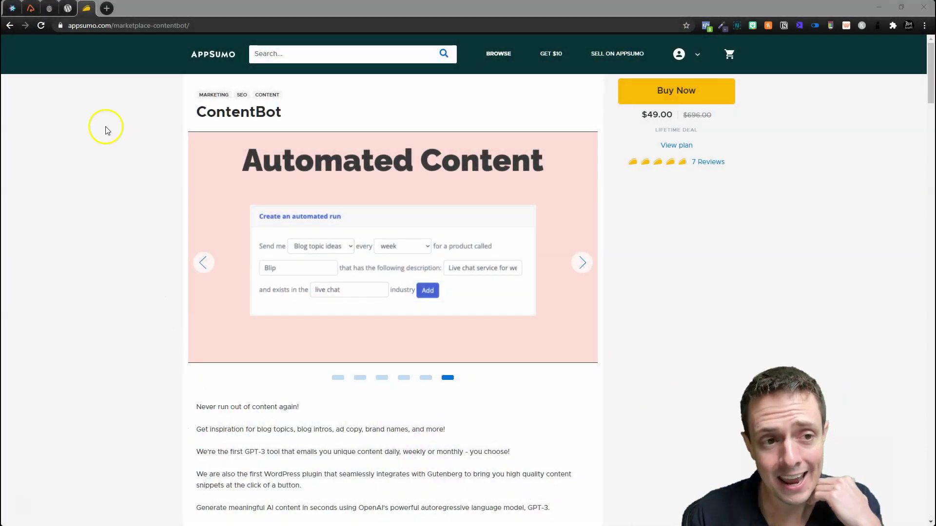
Look over the AI Content Bot plugin listing on WordPress.org, then return to the aiPROFITz dashboard
click(68, 6)
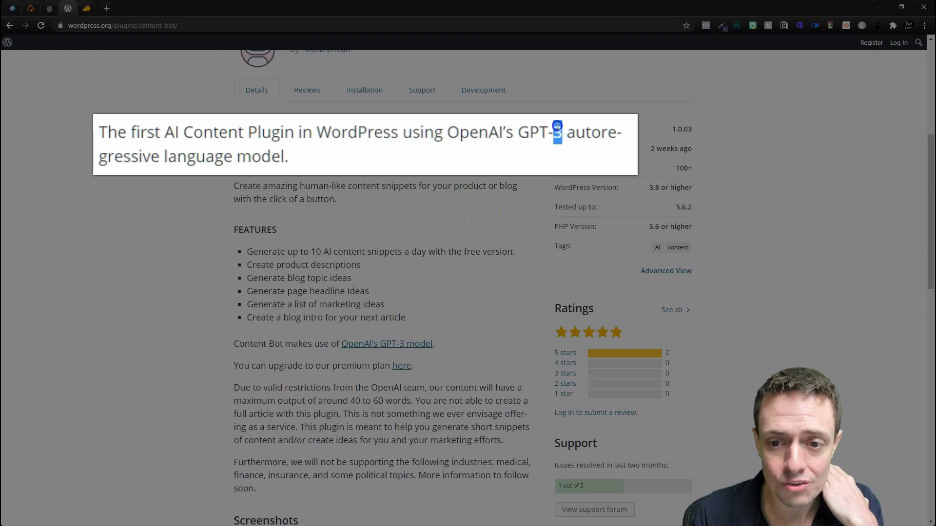
scroll(314, 335, up, 6)
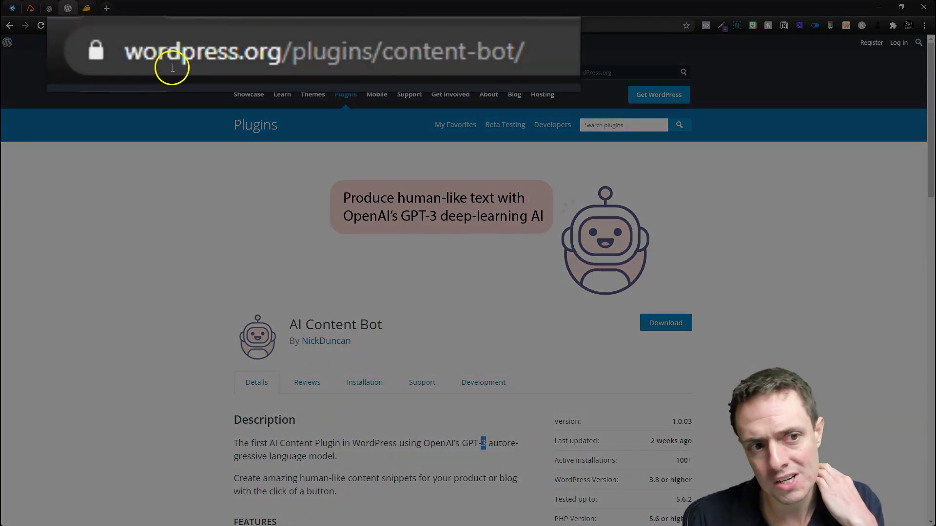
scroll(299, 257, down, 3)
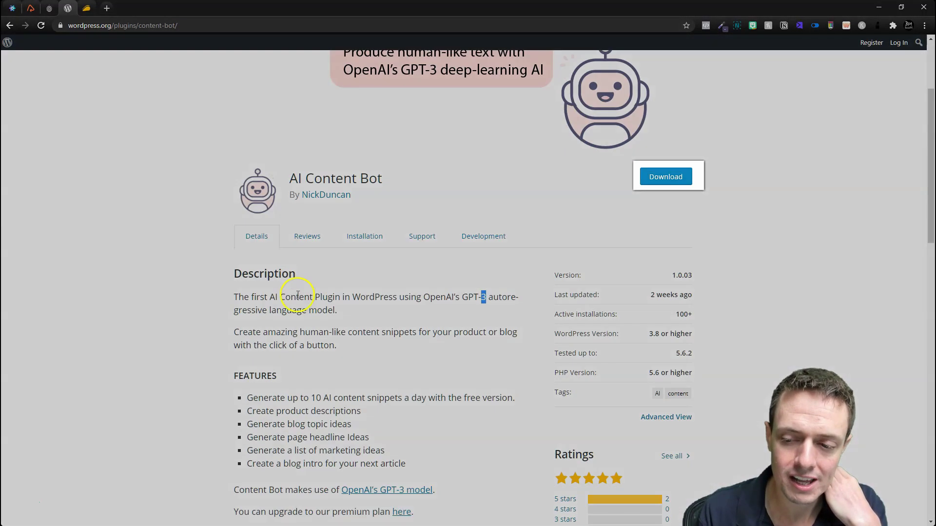
scroll(537, 259, up, 2)
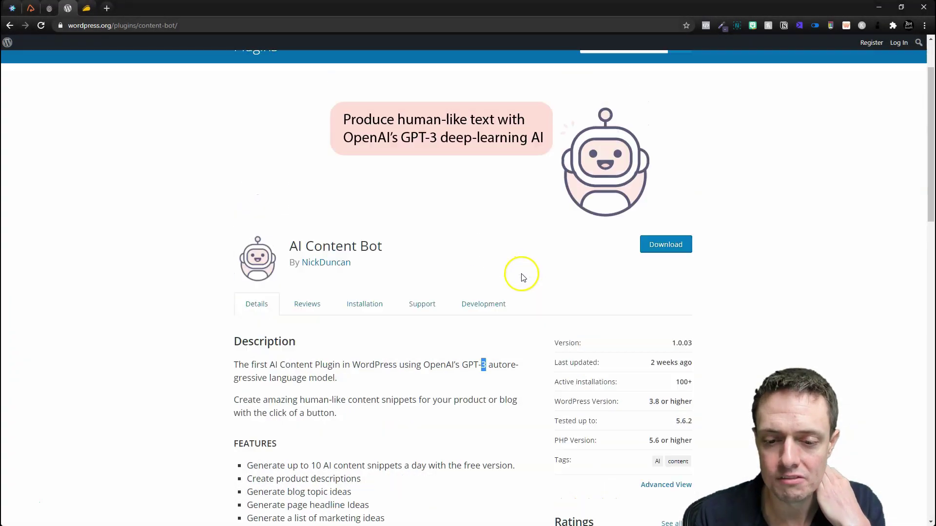
scroll(461, 226, down, 1)
click(10, 8)
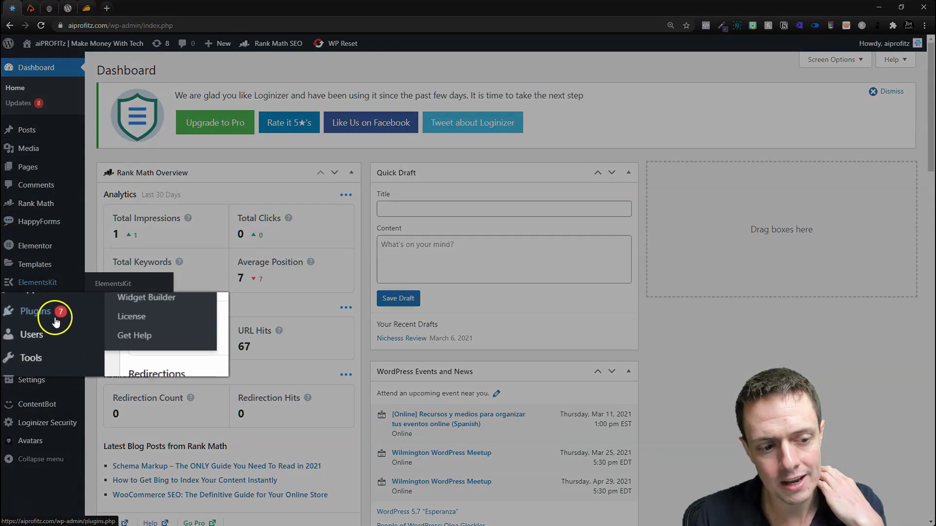
Create a new blank post via Posts > Add New in the admin sidebar
mouse_move(54, 325)
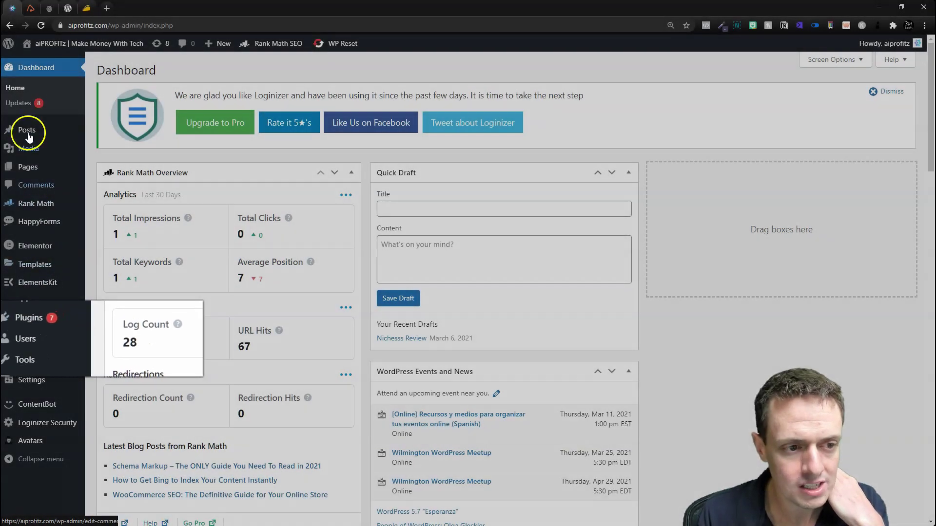
mouse_move(35, 129)
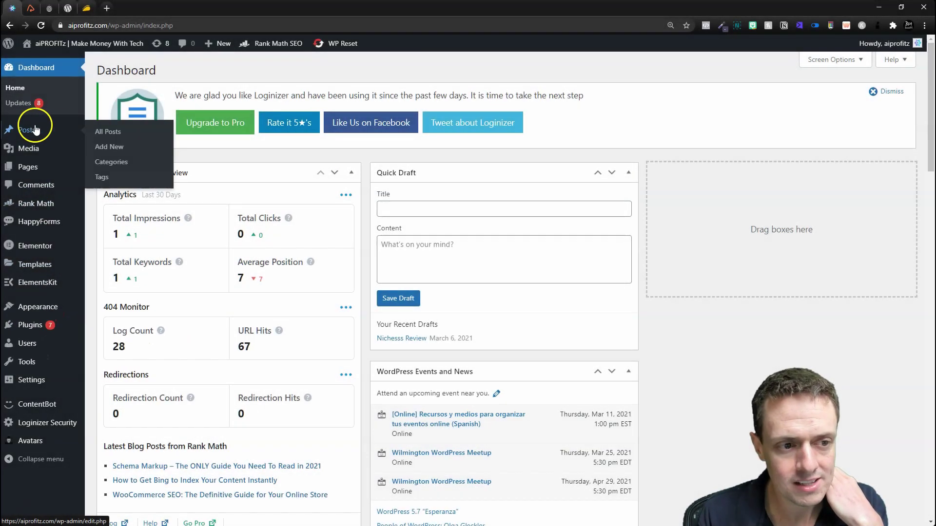
click(104, 148)
mouse_move(279, 337)
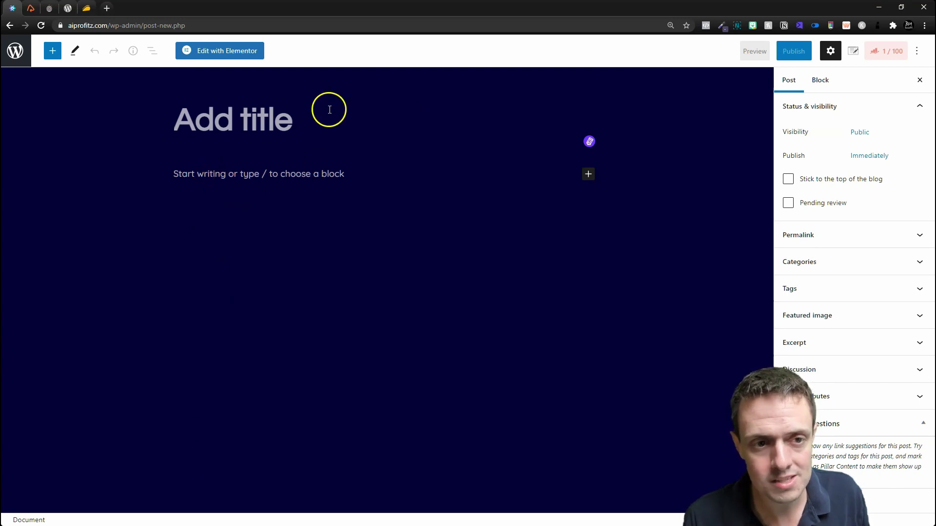
Insert an AI Content Block into the new post's body from the block inserter
click(375, 223)
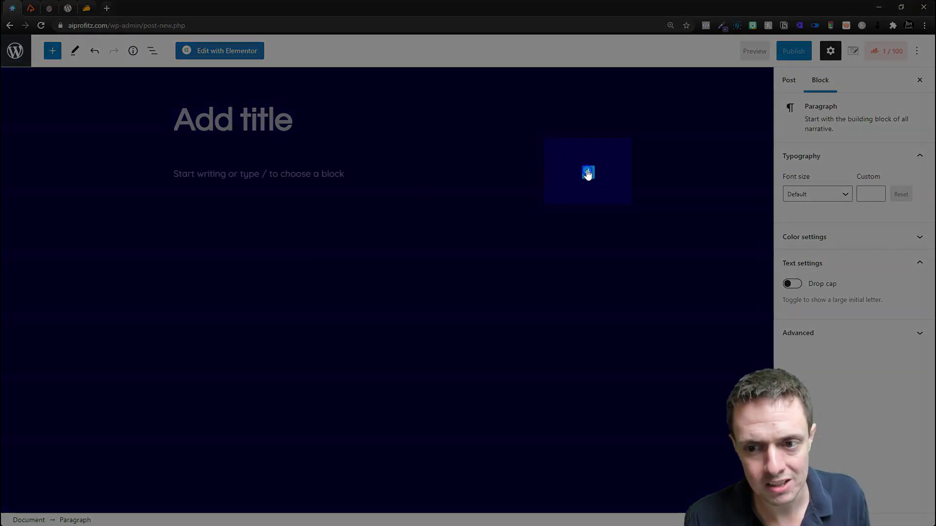
click(588, 173)
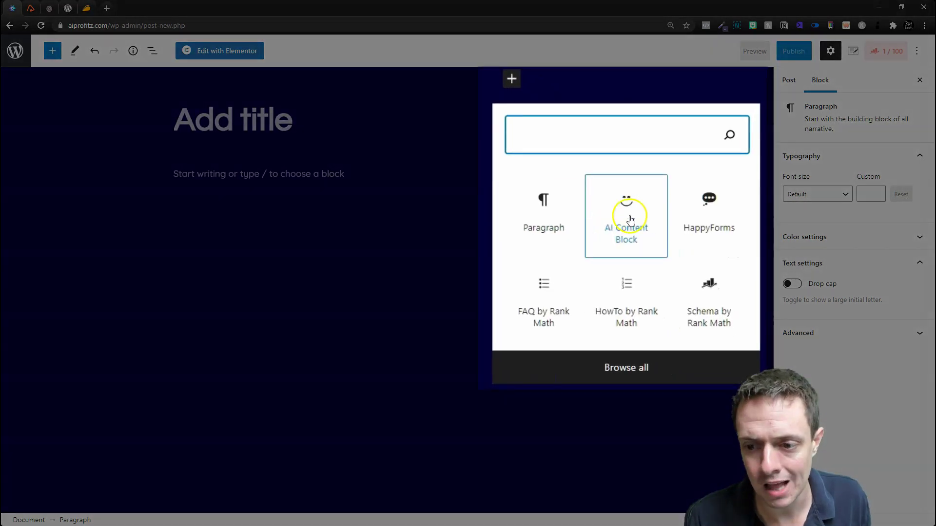
click(654, 244)
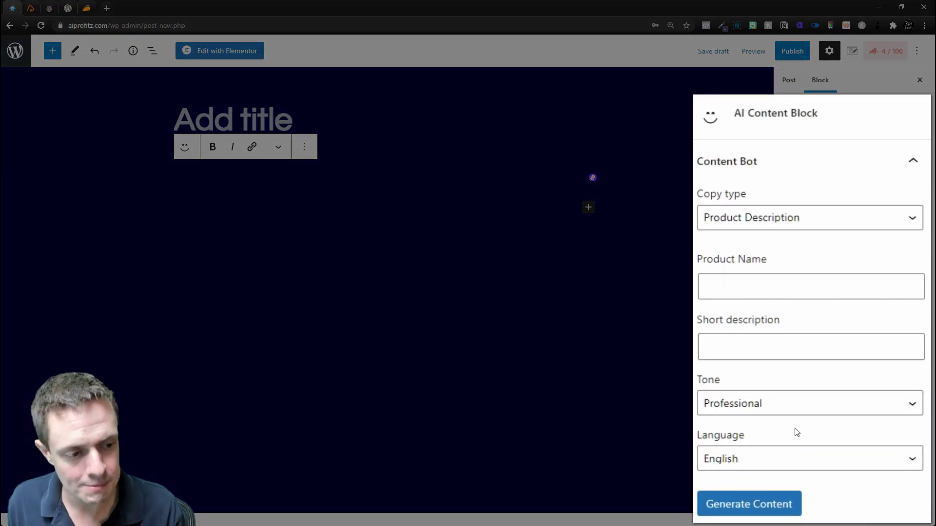
Set the block to Blog Topic Ideas on 'drone photography' with Friendly tone, then generate
click(747, 218)
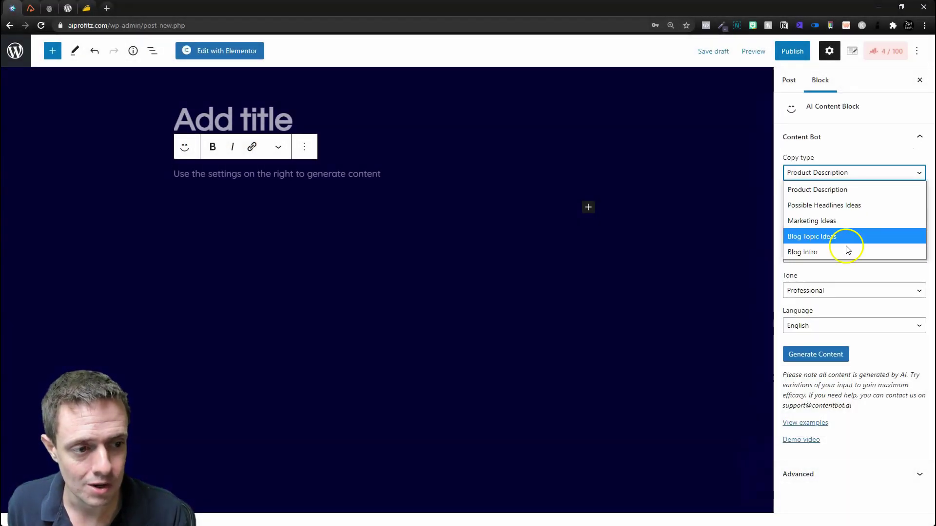
click(846, 235)
click(836, 218)
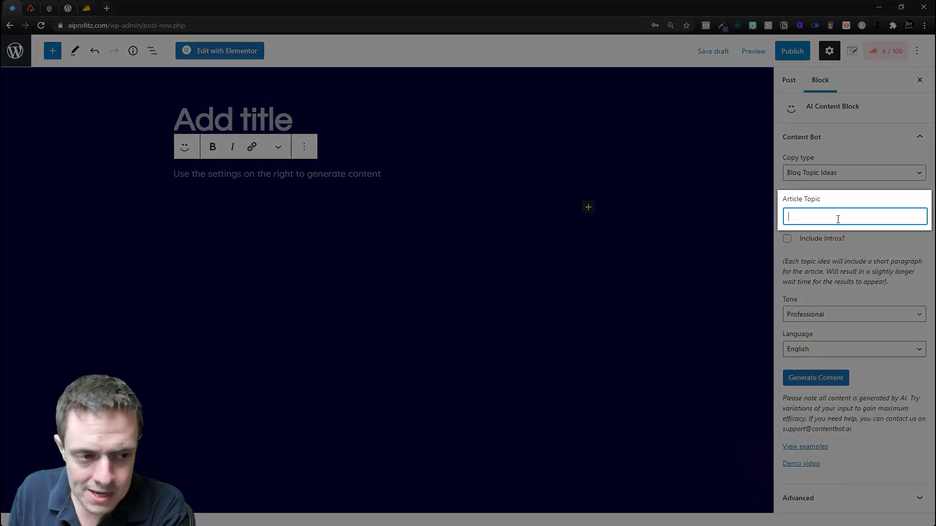
text(drone photography)
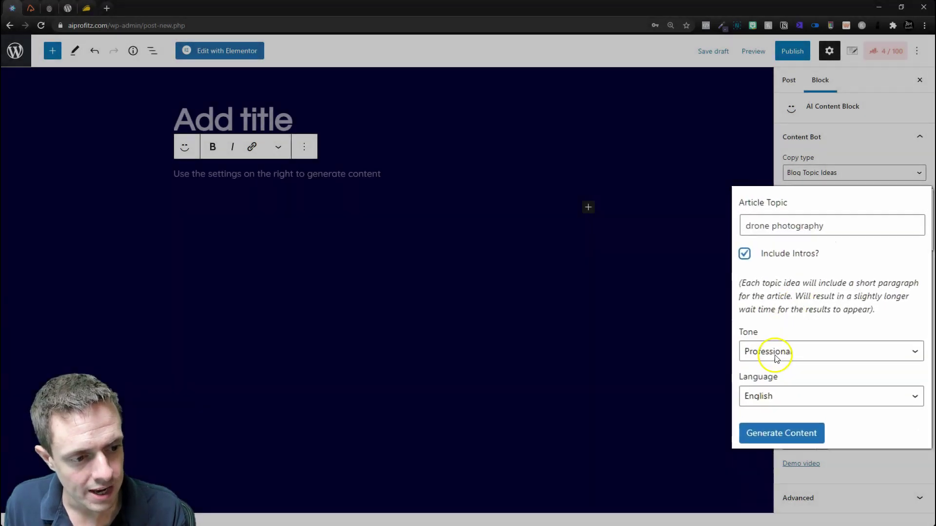
click(852, 313)
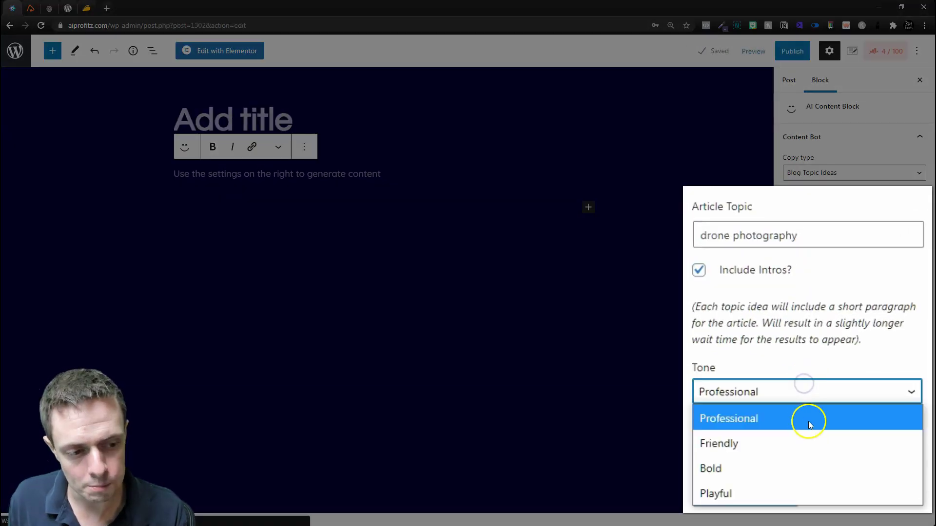
click(818, 445)
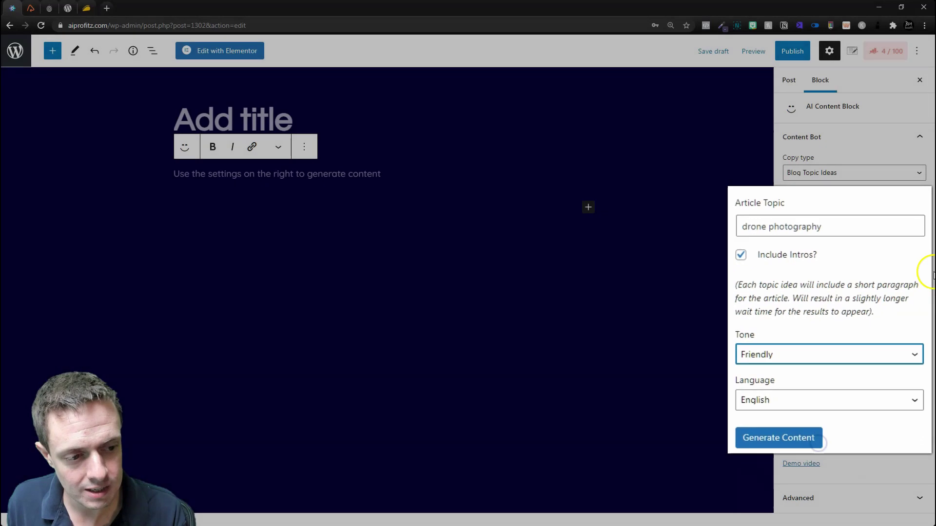
click(815, 378)
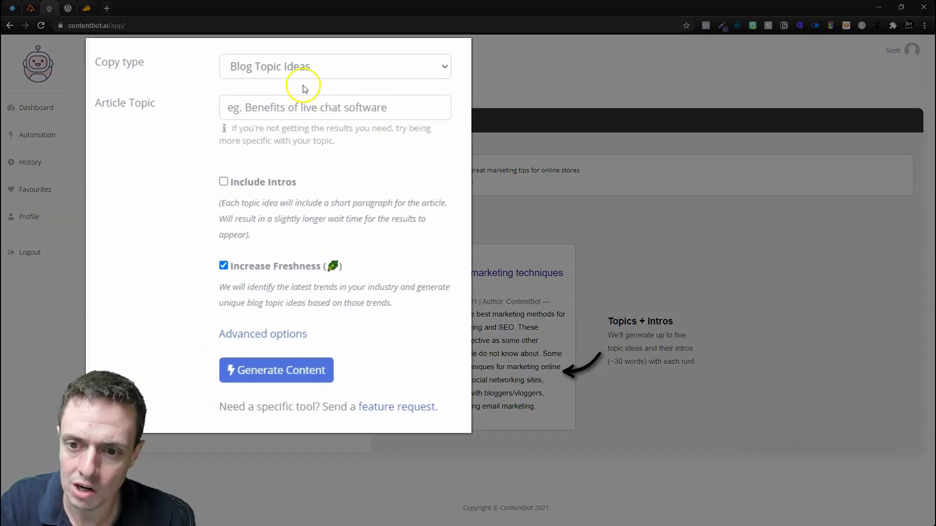
Run Finish the sentence on 'Rocketstripe drone photography is' to generate sentence endings
click(297, 65)
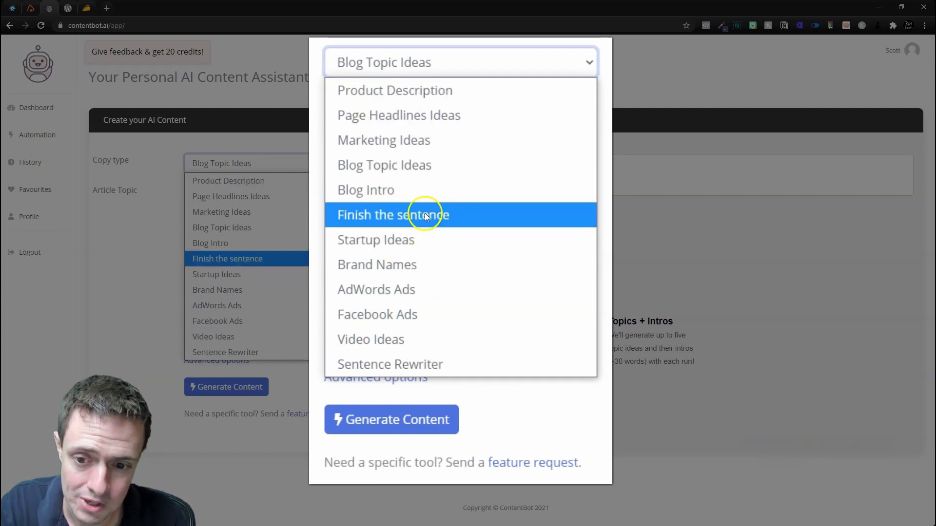
click(246, 259)
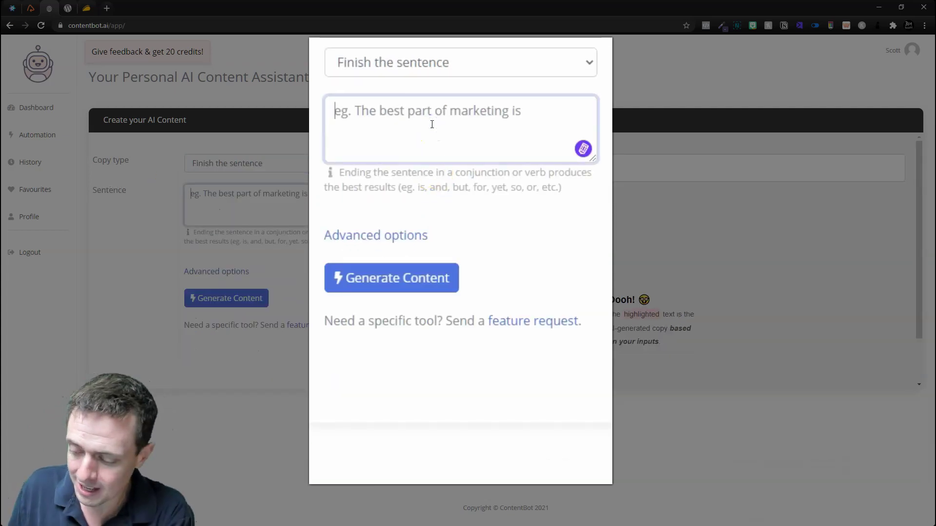
text(Ro)
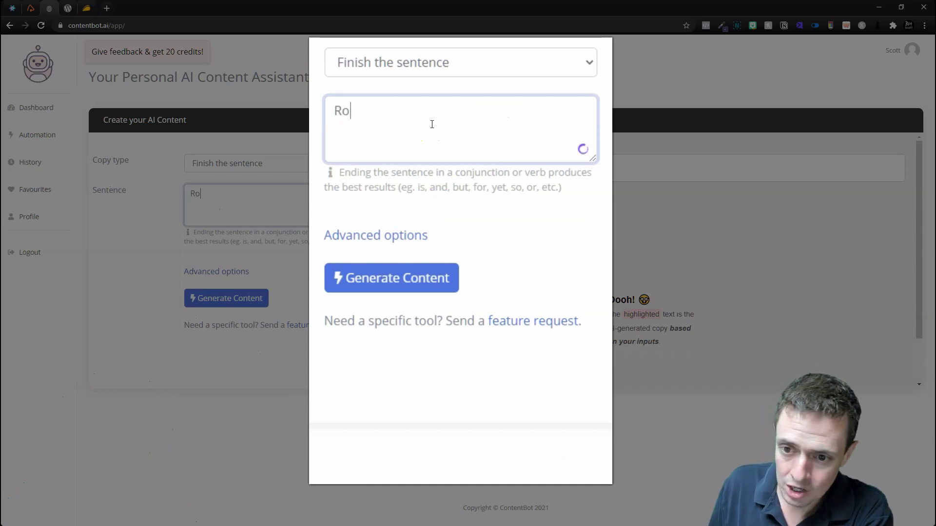
text(cketstripe drone photography is)
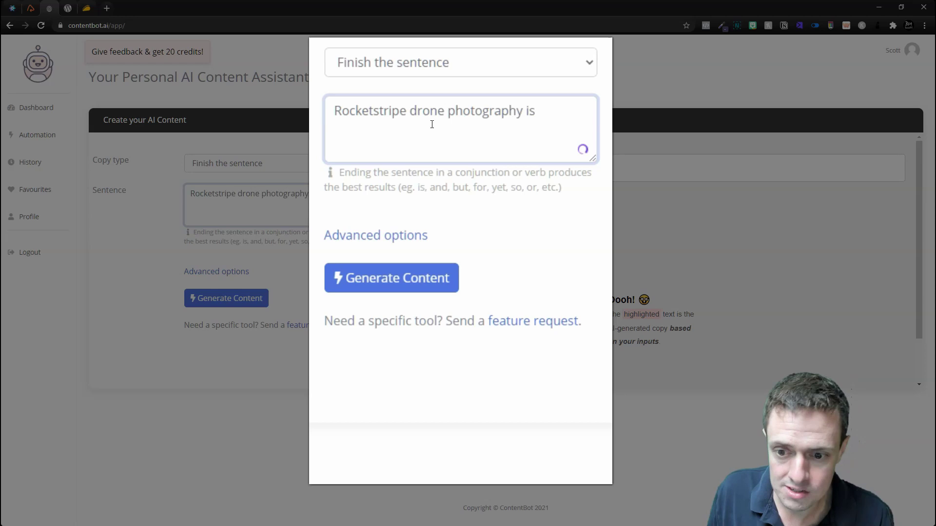
click(401, 281)
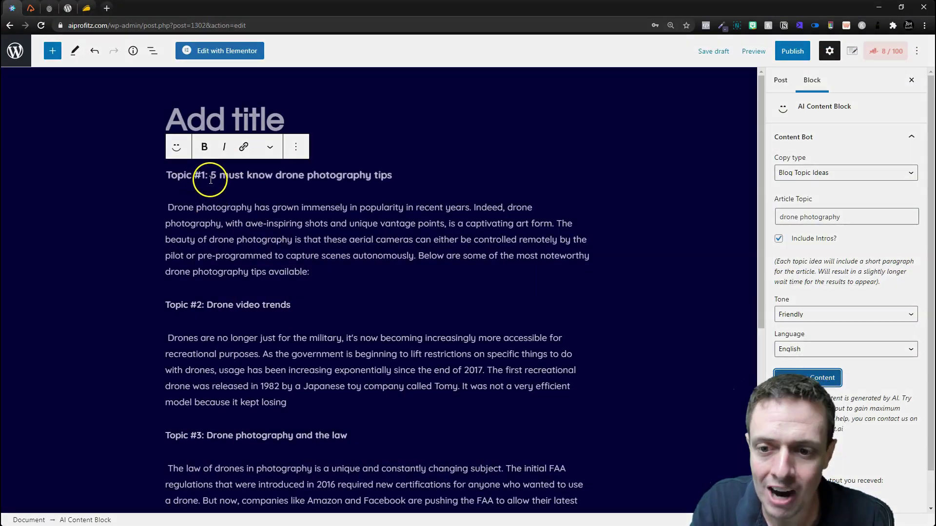
Highlight the Topic #1 heading and parts of its intro calling drone photography an art form
drag(204, 175, 340, 175)
drag(505, 189, 563, 186)
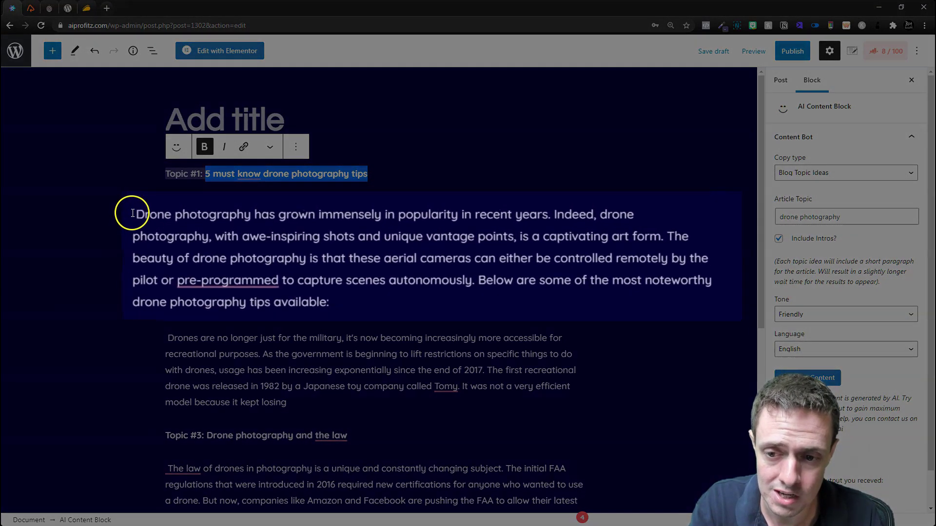
drag(166, 208, 480, 203)
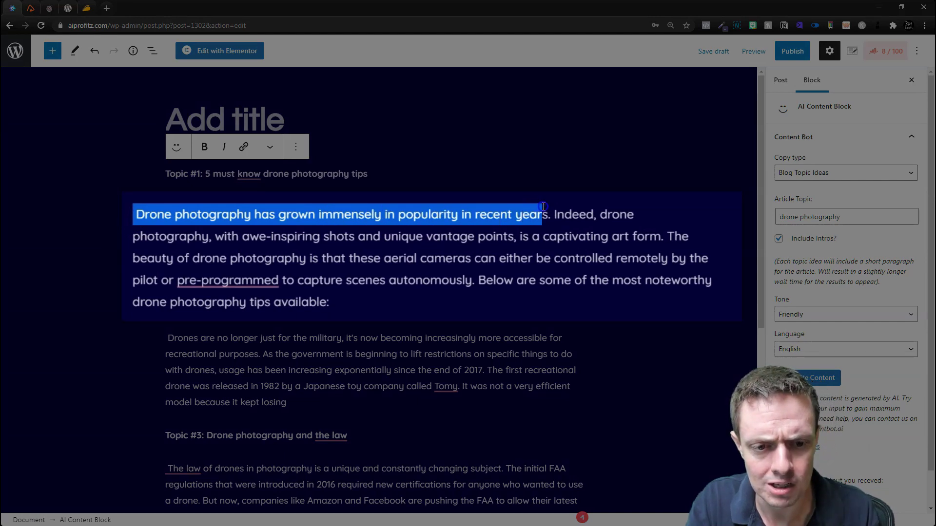
drag(617, 213, 220, 241)
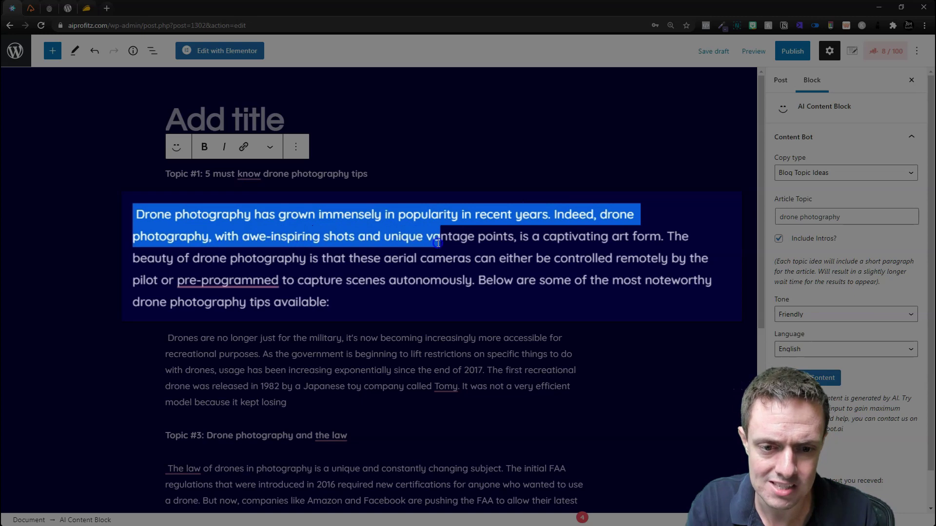
drag(542, 247, 482, 210)
click(517, 223)
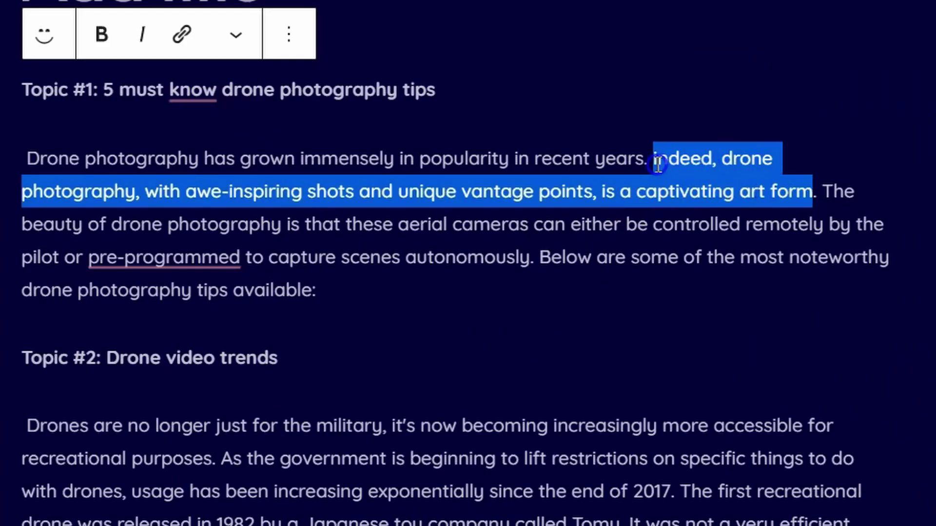
drag(658, 165, 723, 155)
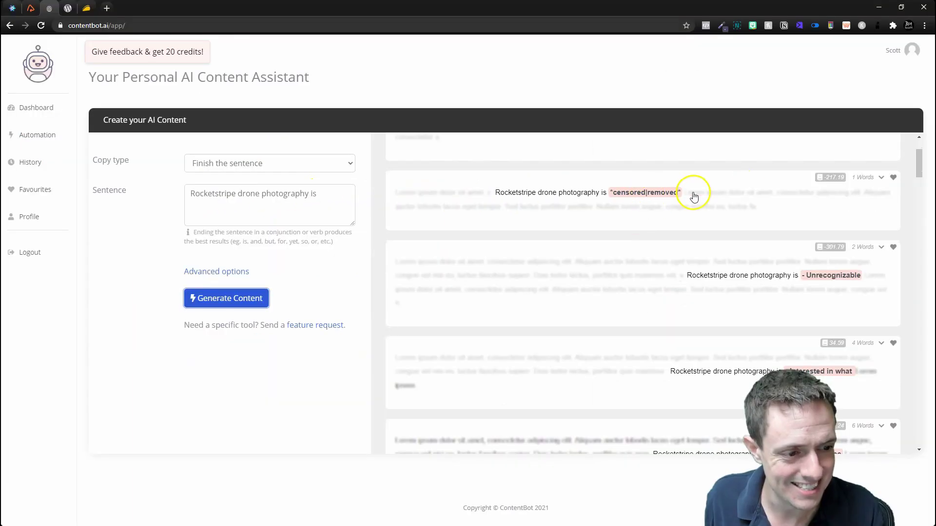
scroll(694, 196, down, 1)
scroll(839, 231, down, 2)
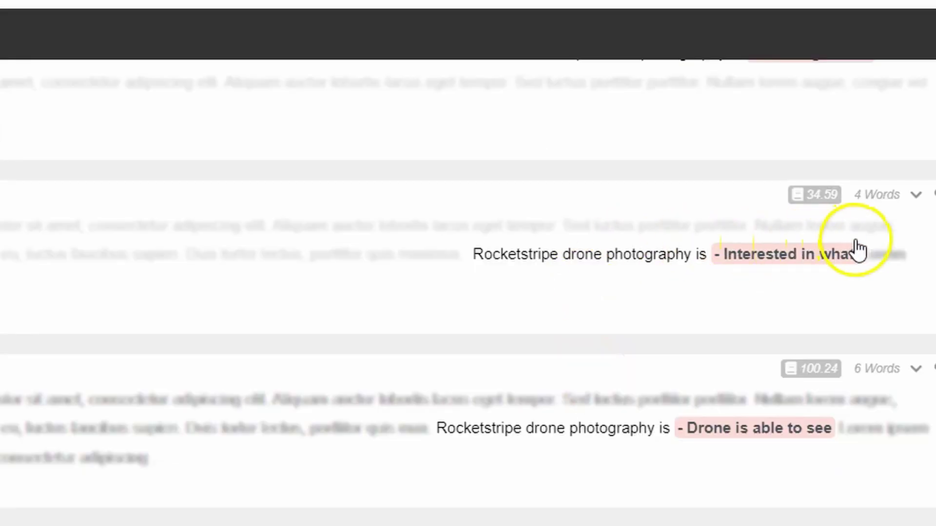
scroll(858, 250, down, 2)
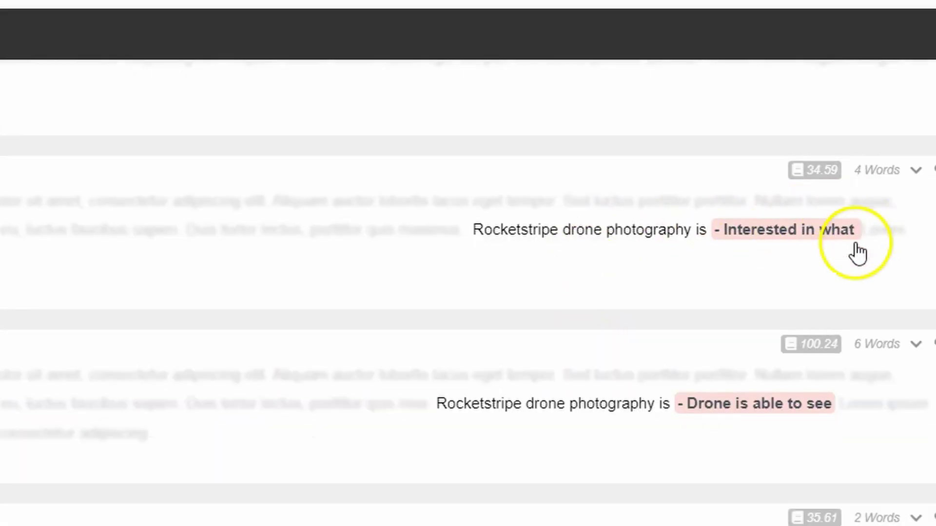
scroll(512, 359, down, 2)
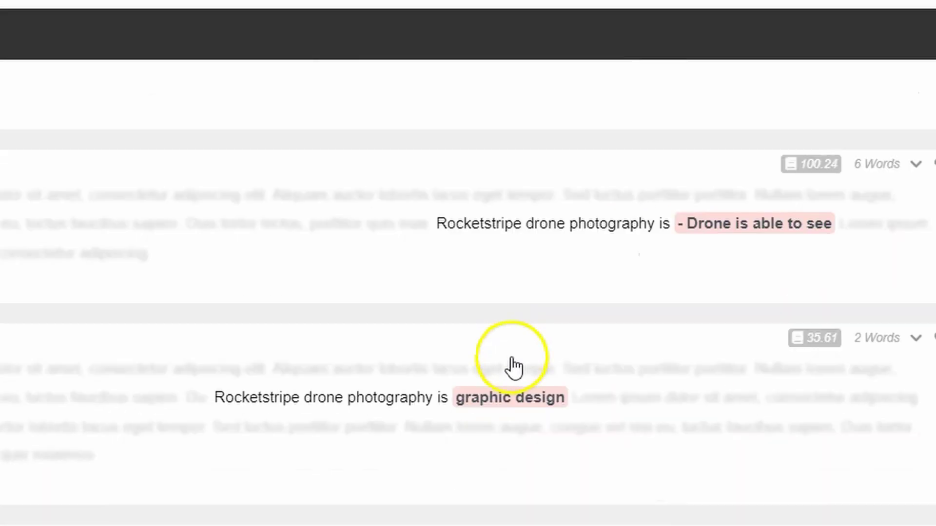
scroll(513, 367, down, 1)
scroll(339, 431, down, 2)
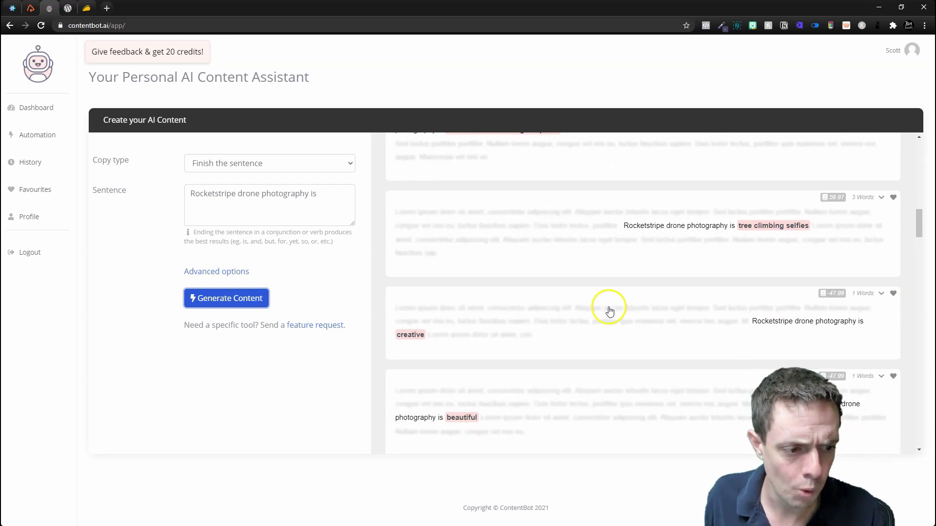
scroll(610, 312, down, 1)
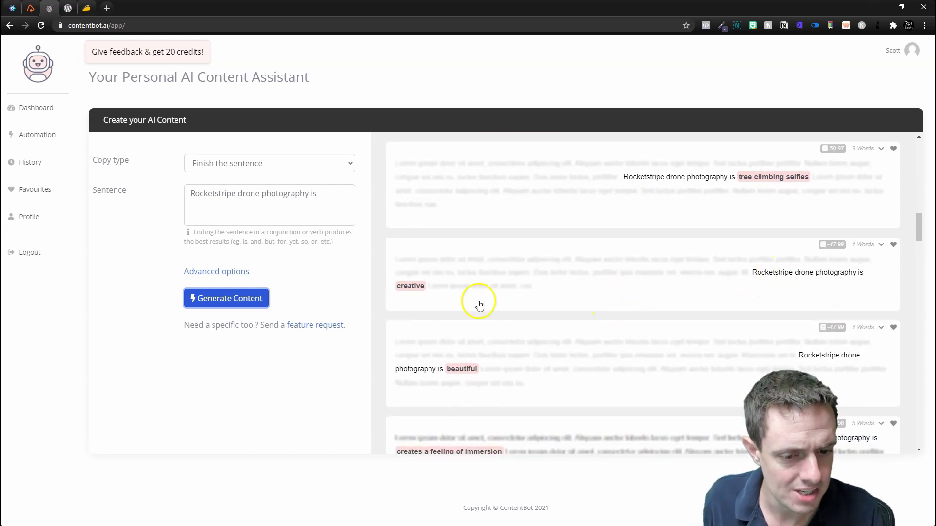
scroll(460, 372, down, 1)
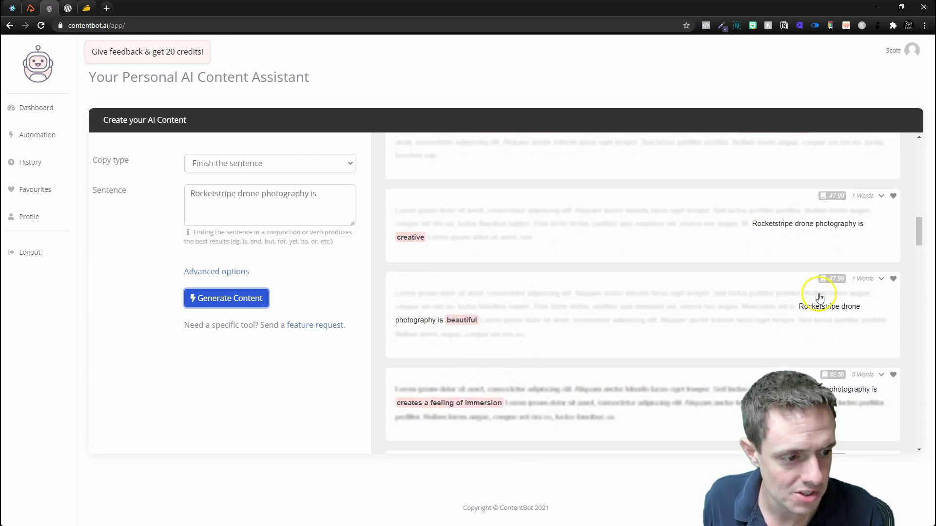
scroll(480, 332, down, 2)
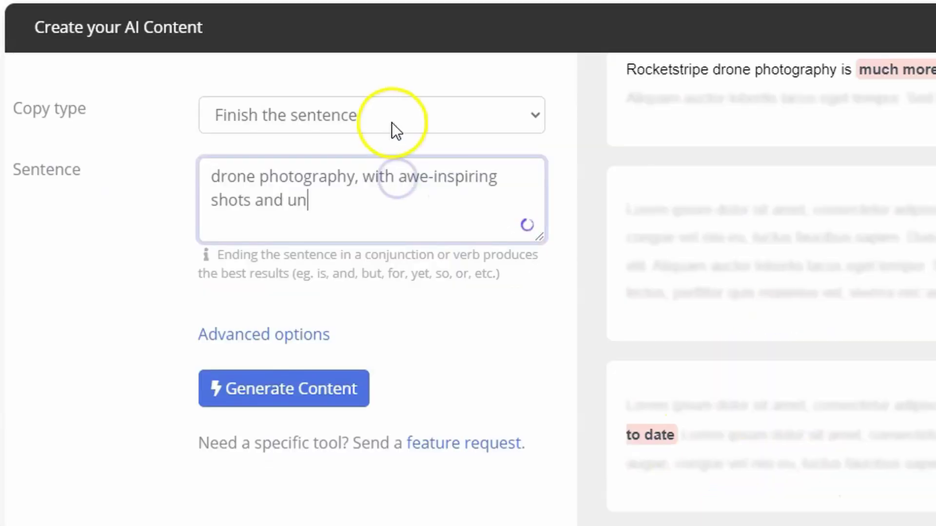
Change the ContentBot copy type to Sentence Rewriter
click(391, 119)
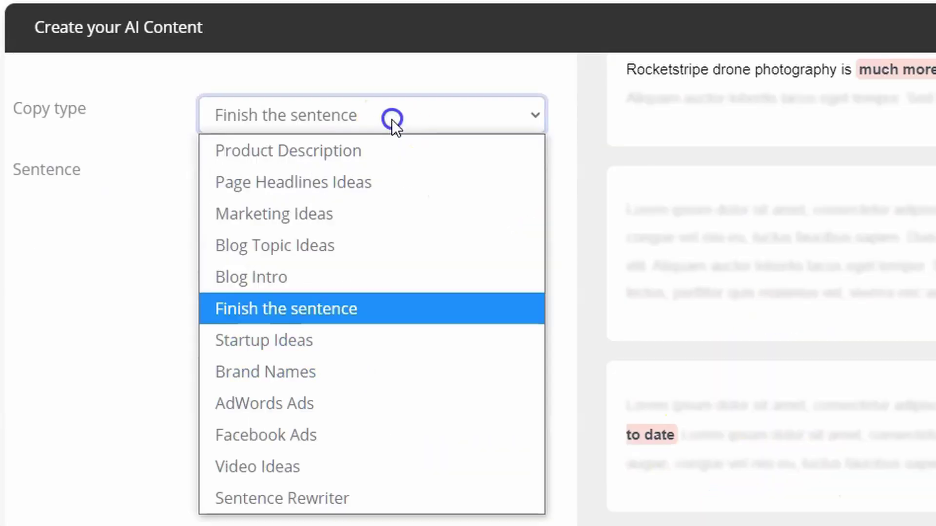
click(286, 498)
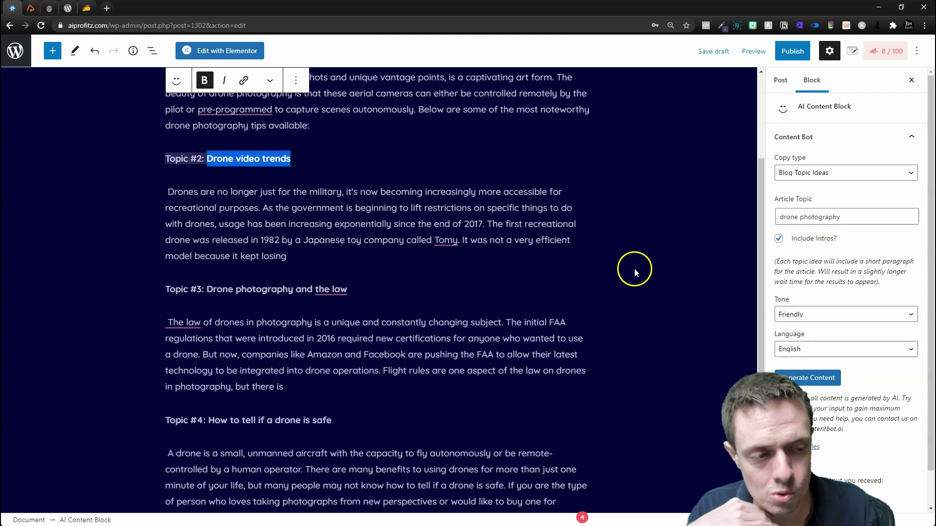
Select the Topic #2 intro, confirm the Friendly tone, then highlight the 1982 Tomy drone sentence
scroll(386, 320, up, 2)
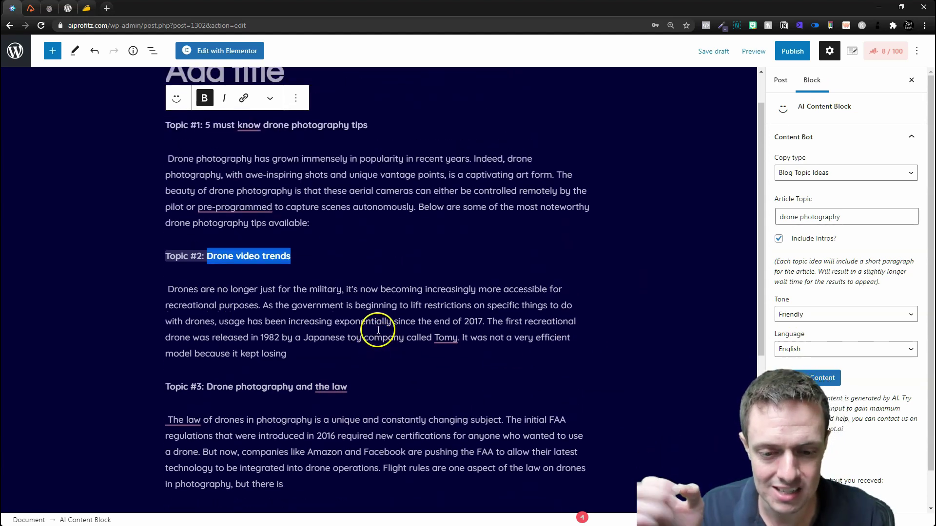
drag(287, 354, 163, 299)
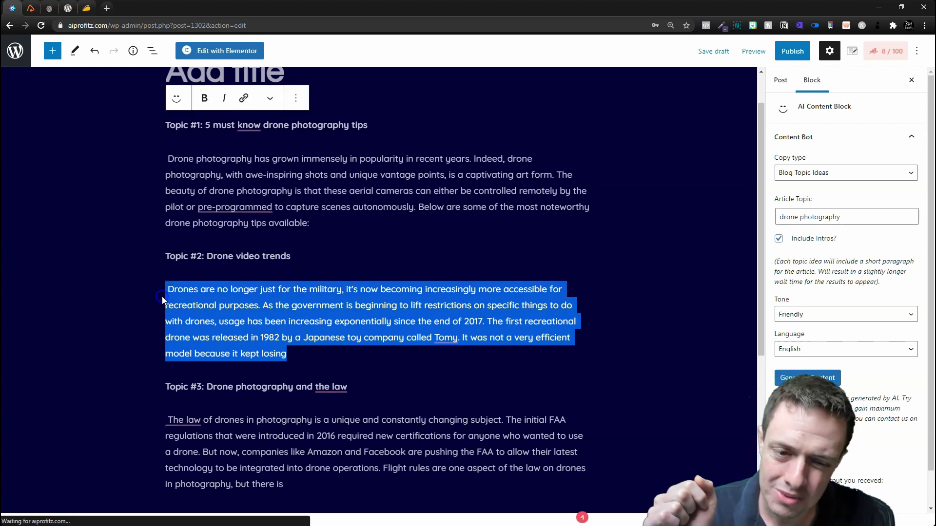
scroll(283, 327, down, 2)
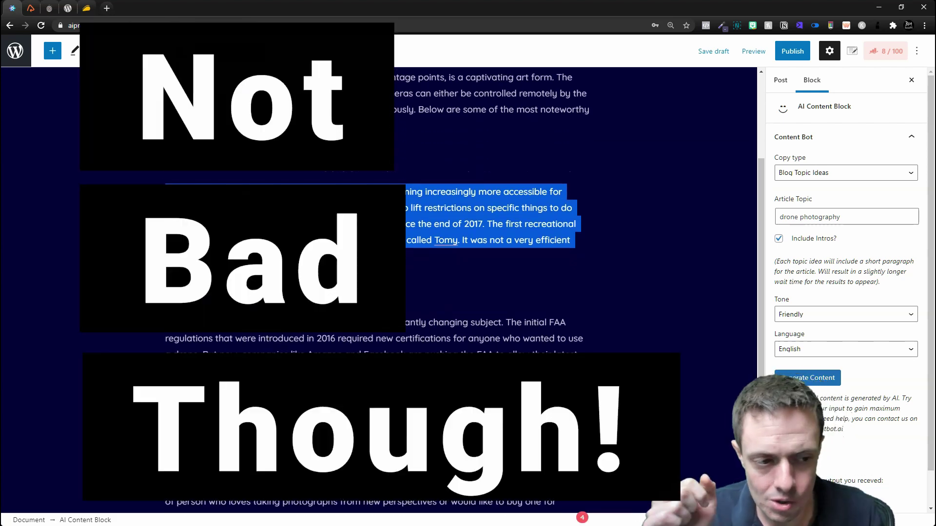
click(846, 315)
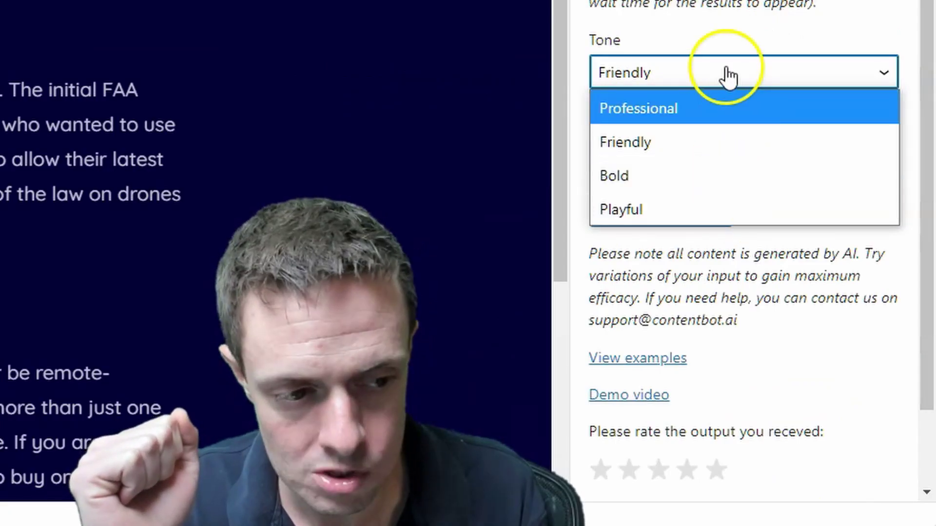
click(728, 74)
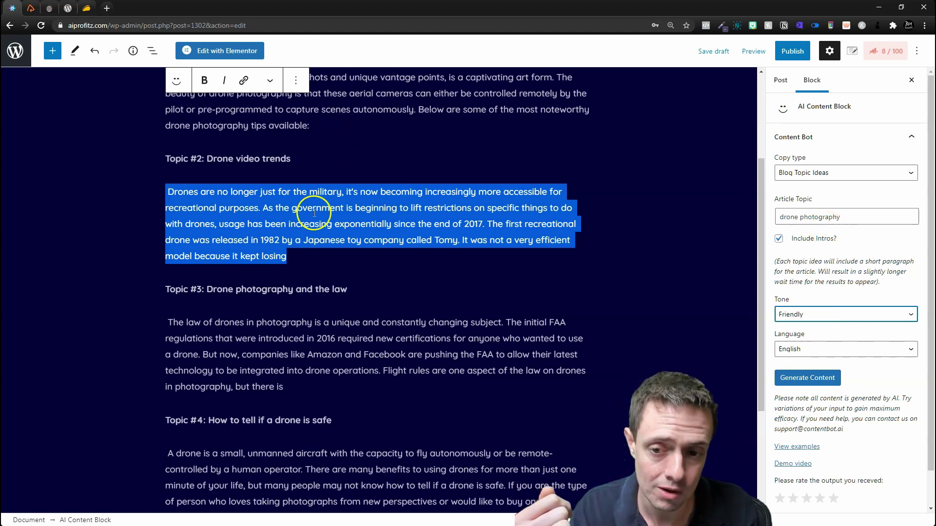
click(306, 257)
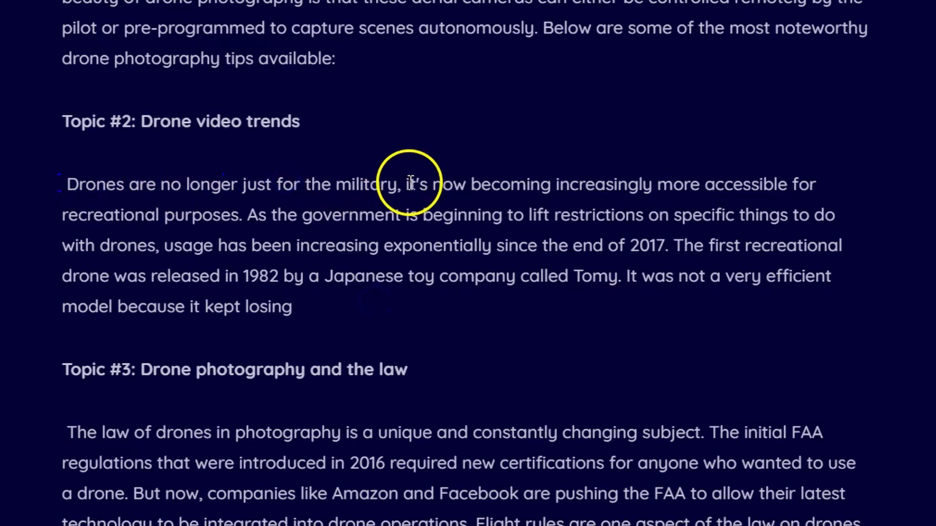
drag(618, 276, 677, 247)
right_click(700, 148)
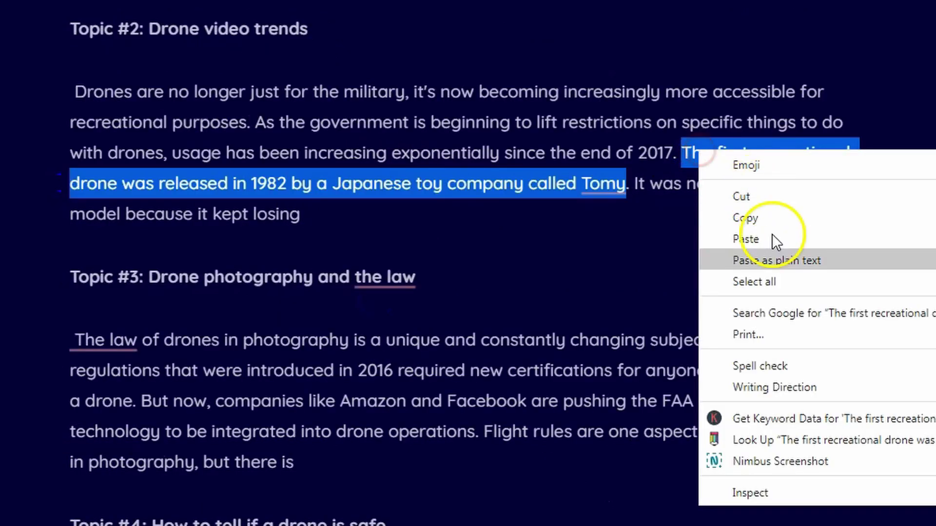
click(777, 312)
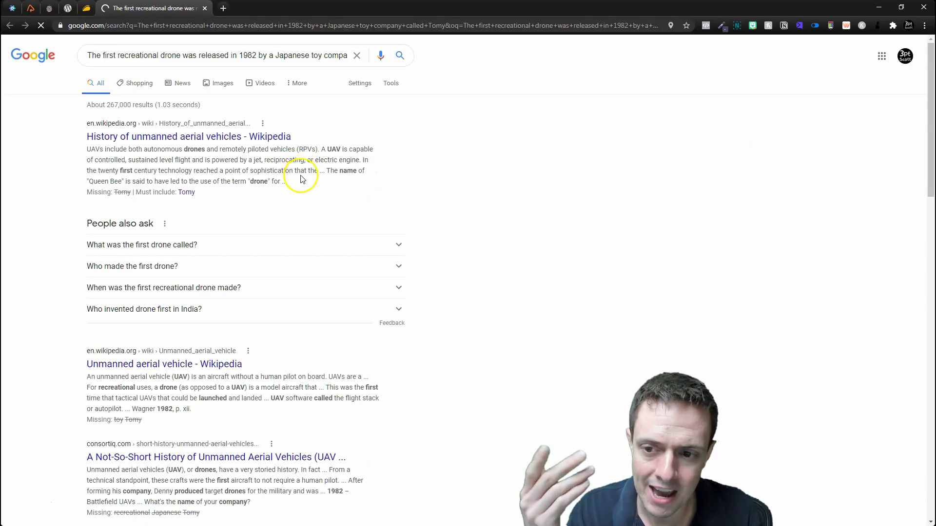
scroll(306, 252, down, 6)
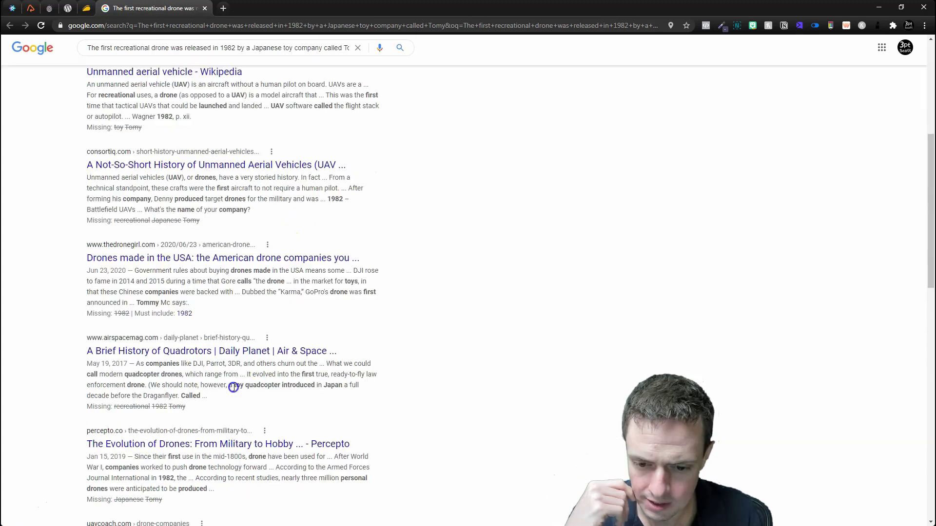
drag(234, 386, 183, 395)
scroll(459, 282, up, 6)
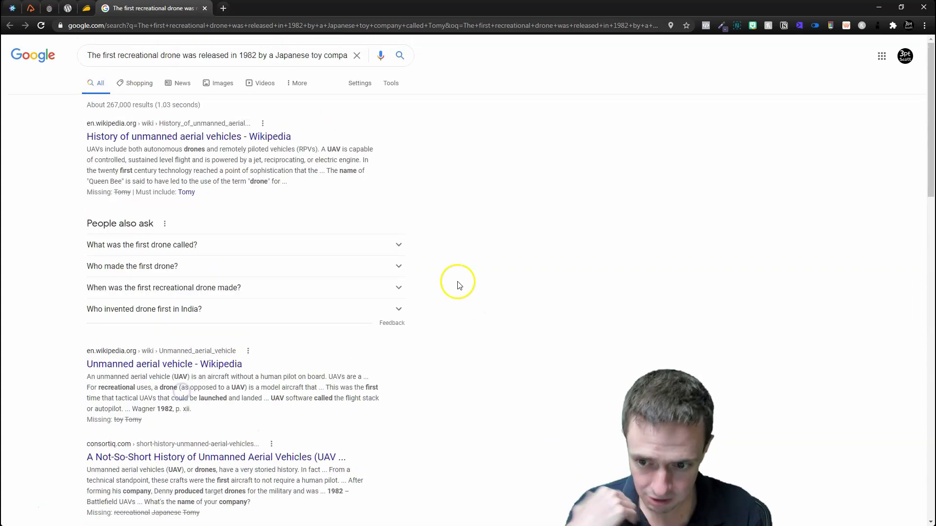
click(205, 9)
click(361, 220)
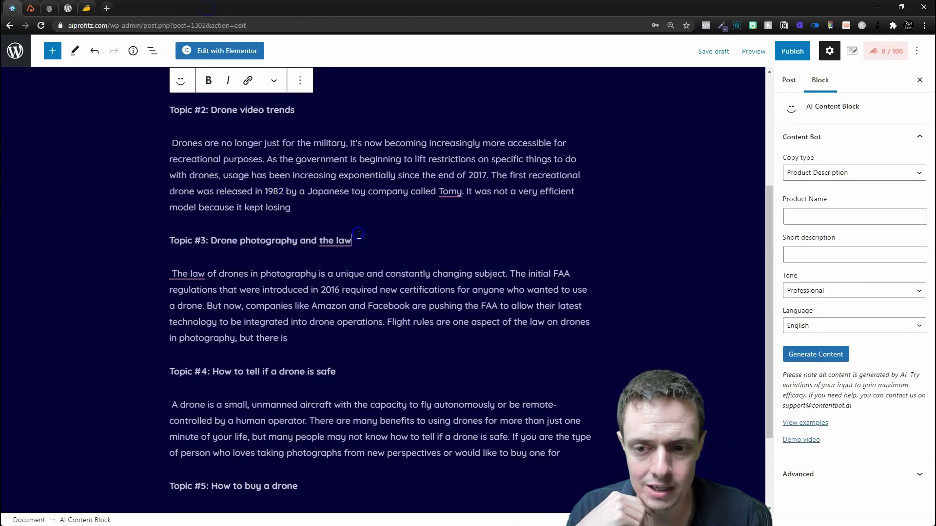
scroll(292, 217, down, 2)
scroll(282, 213, up, 2)
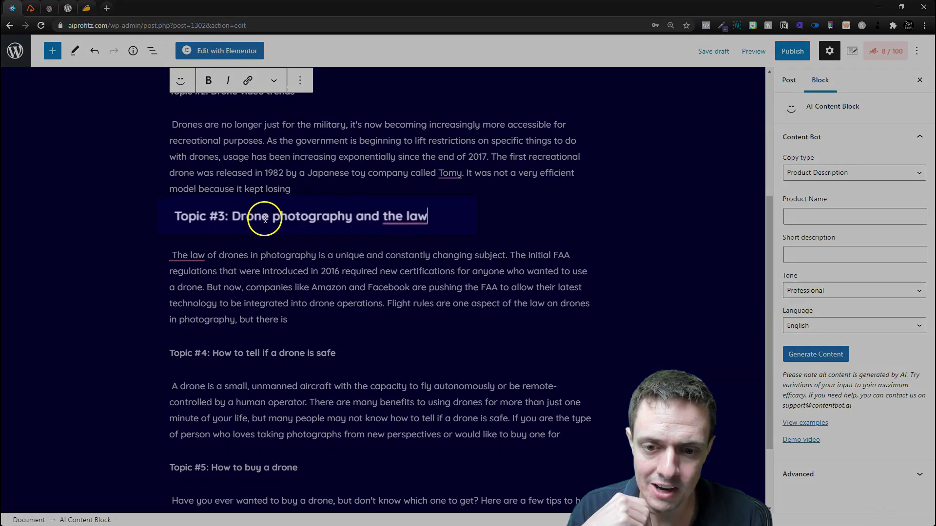
drag(231, 221, 340, 221)
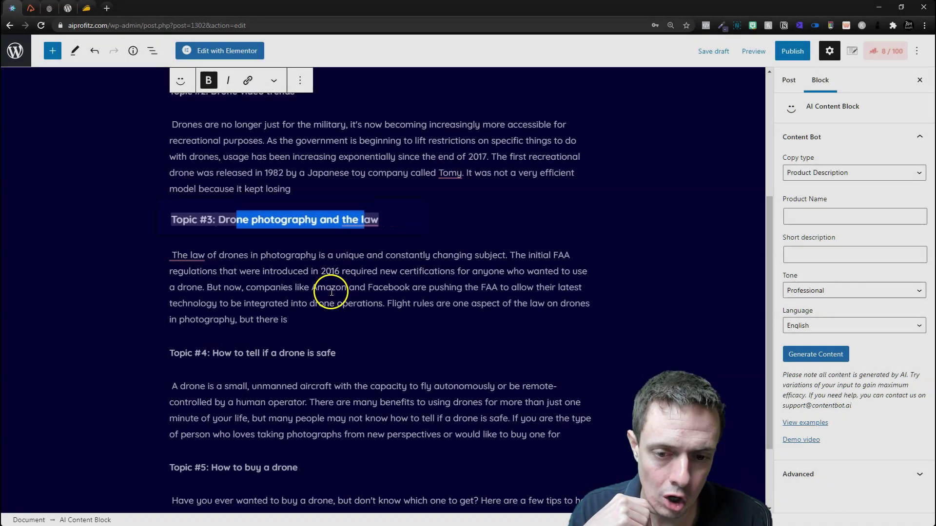
scroll(328, 292, down, 1)
drag(171, 207, 485, 217)
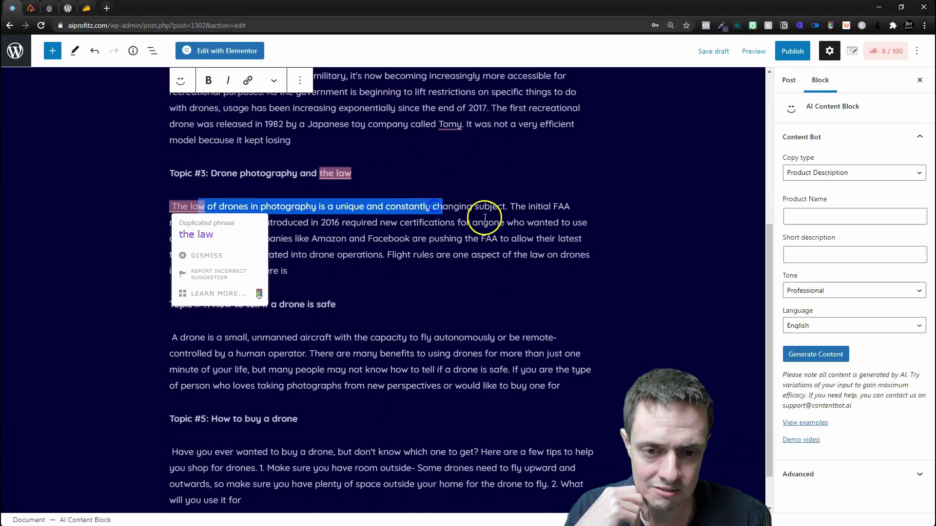
click(473, 267)
scroll(474, 265, down, 1)
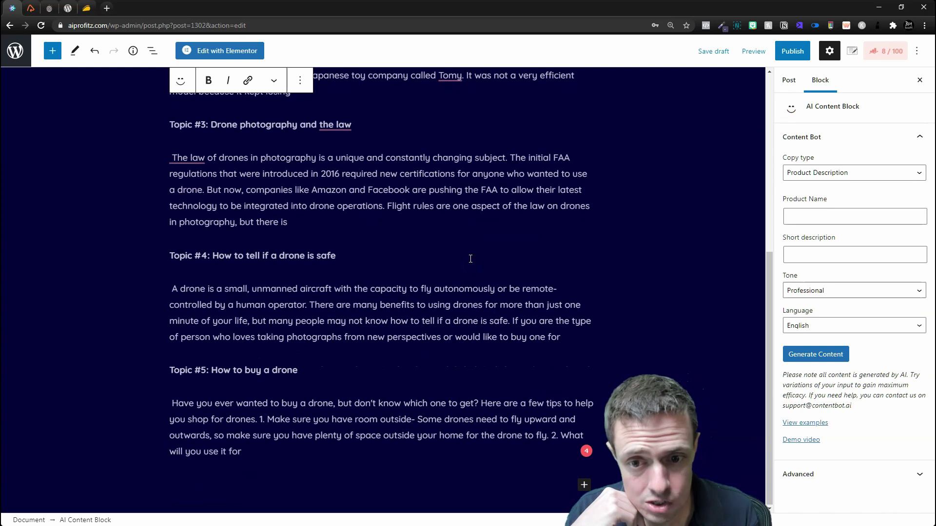
scroll(517, 183, up, 6)
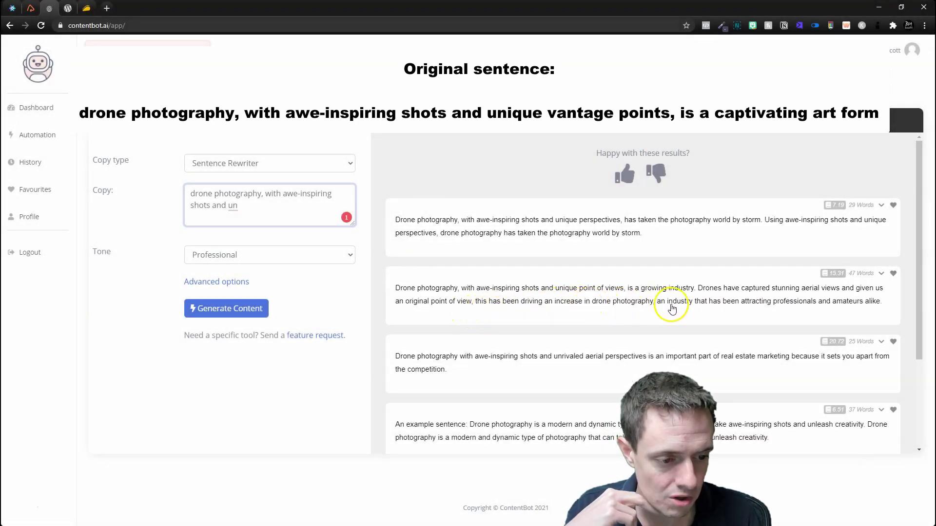
Select the second rewrite about real estate marketing and heart it into Favourites
scroll(675, 307, down, 1)
scroll(704, 286, down, 1)
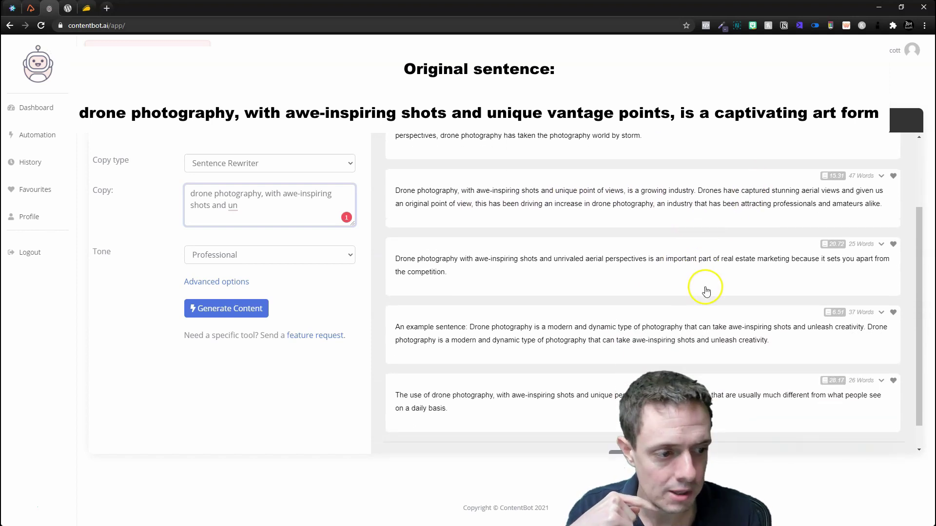
scroll(550, 270, down, 1)
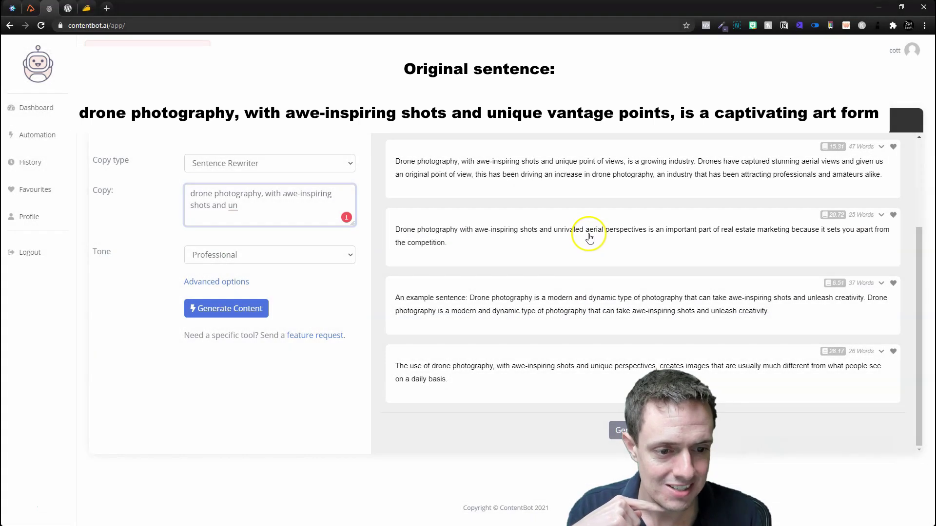
drag(579, 233, 555, 239)
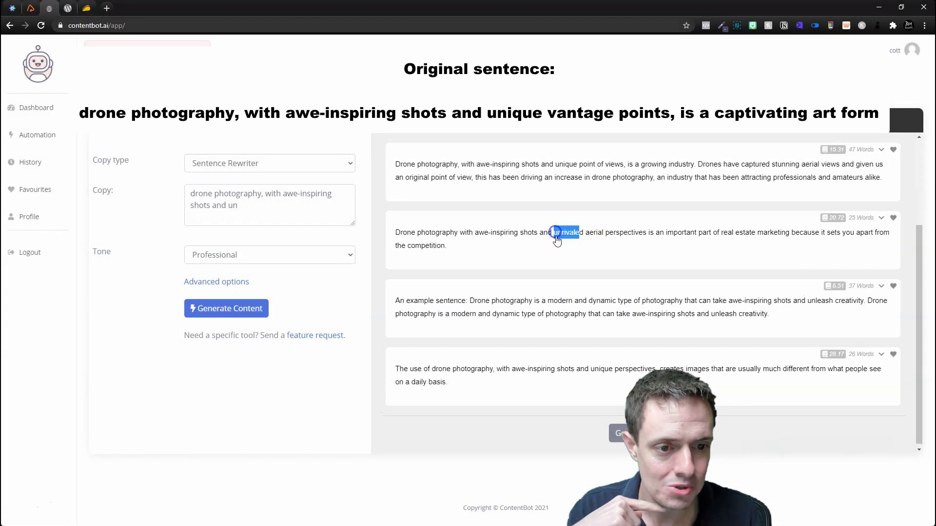
scroll(558, 240, up, 3)
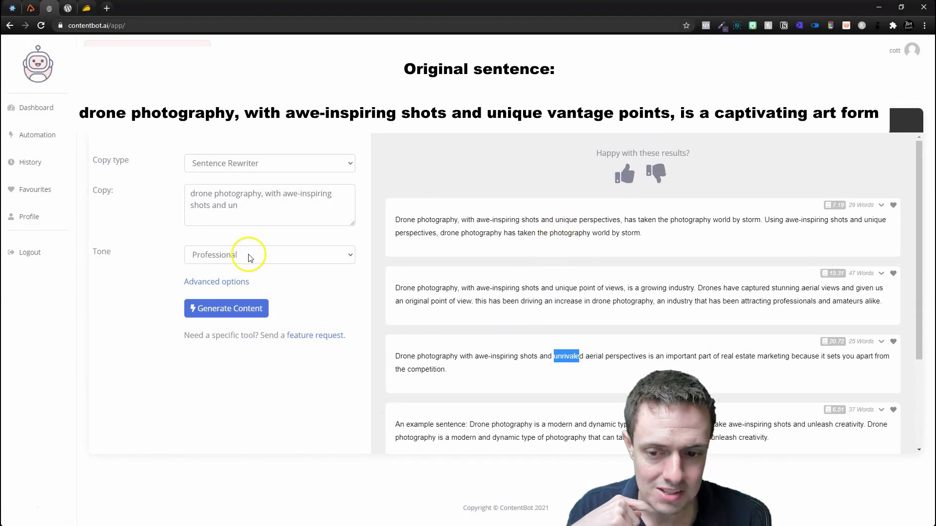
scroll(557, 226, down, 3)
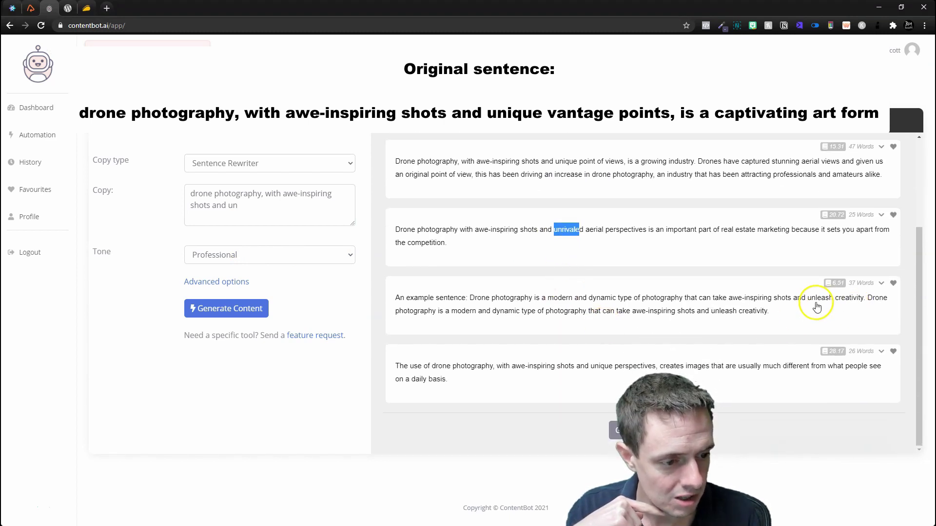
drag(799, 249, 397, 233)
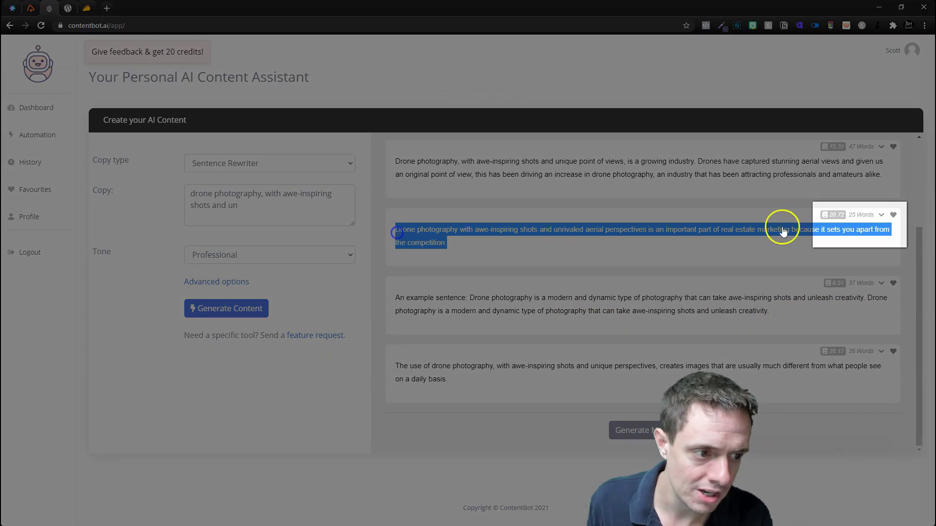
click(896, 215)
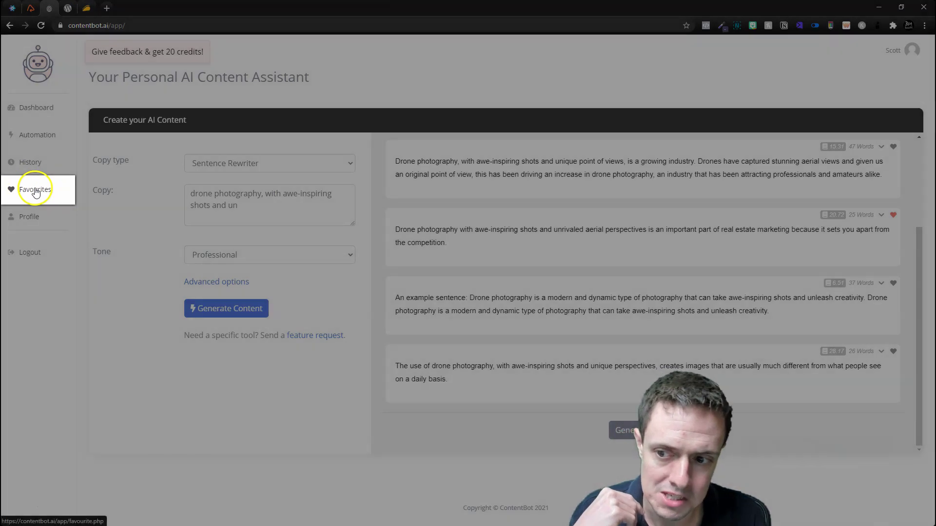
View Favourites, then return to the Dashboard with copy type Blog Topic Ideas and the list reopened
click(35, 192)
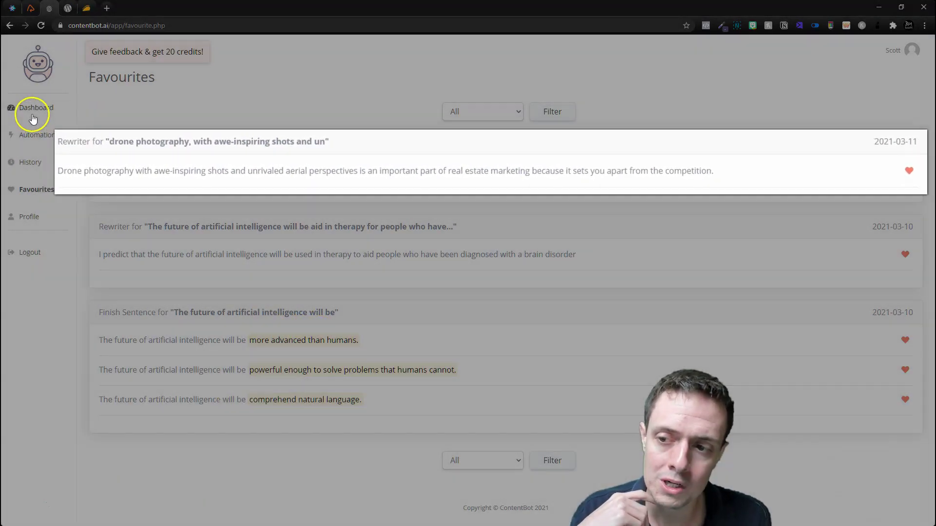
click(35, 107)
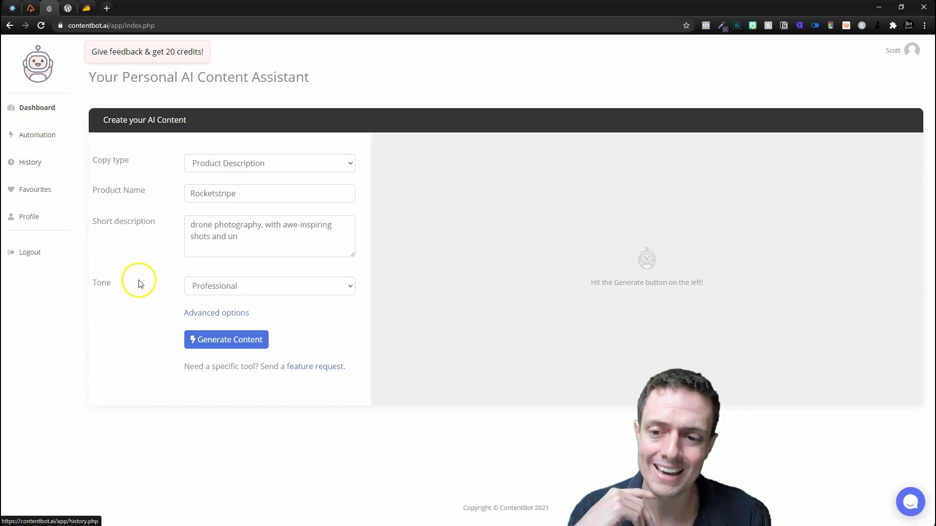
click(268, 164)
click(222, 228)
click(245, 164)
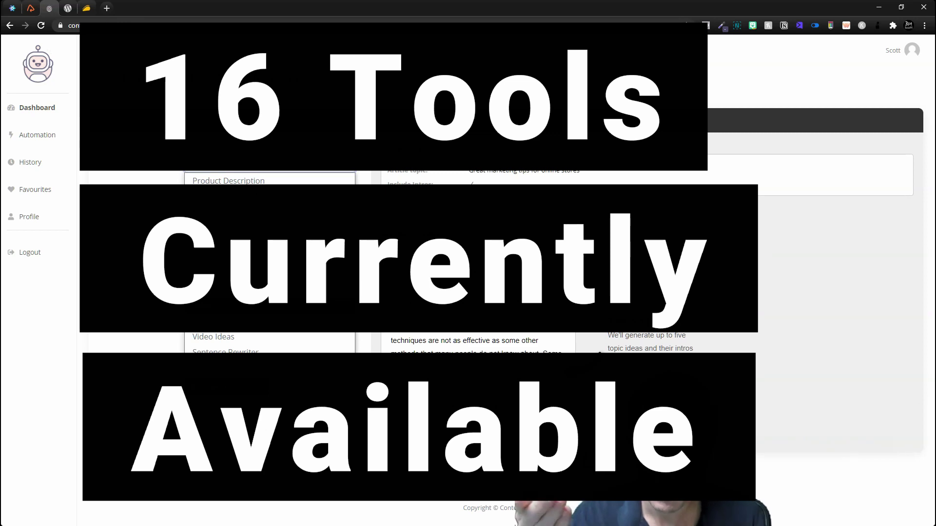
Generate AdWords Ads for Rocketstripe's drone photography aimed at real estate agents
click(246, 173)
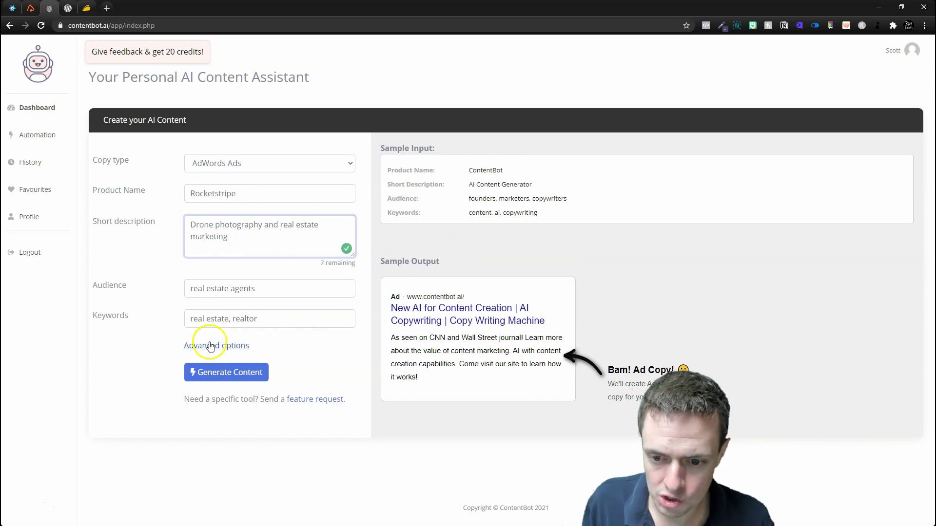
click(222, 375)
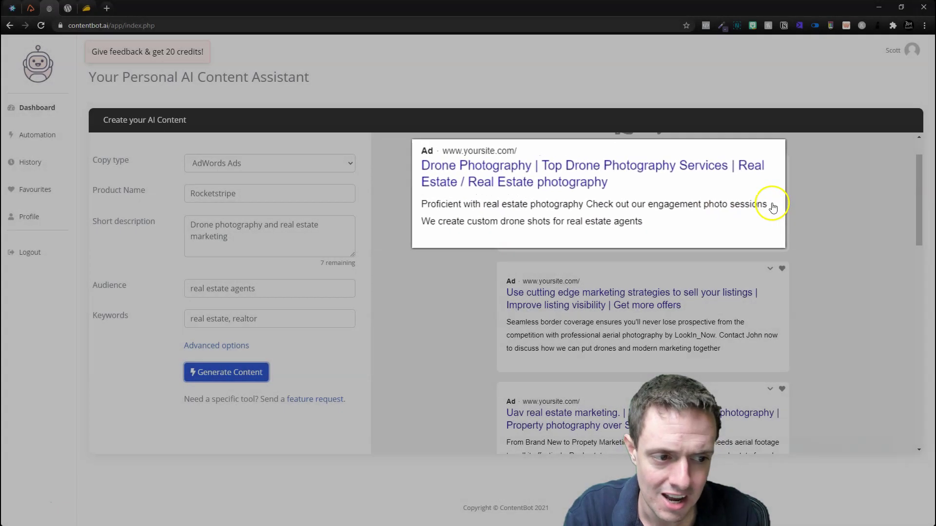
drag(772, 215, 507, 215)
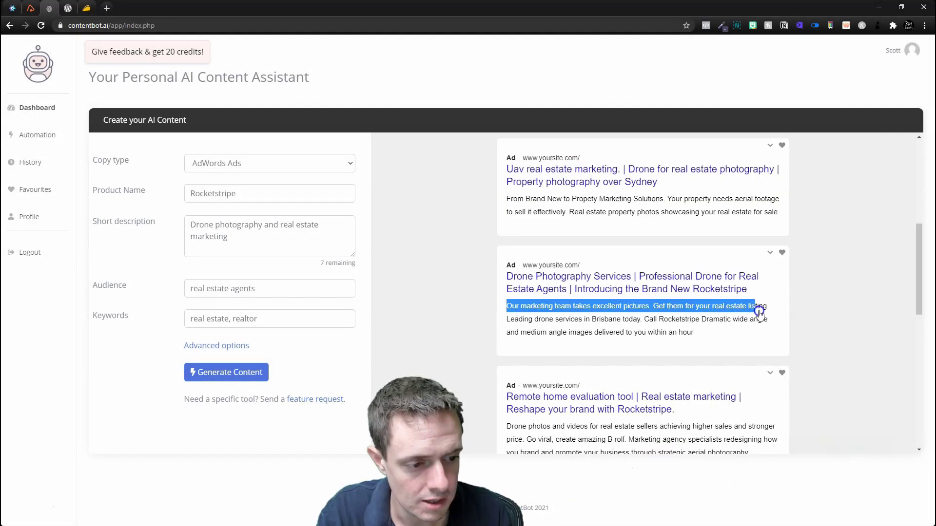
drag(756, 310, 541, 321)
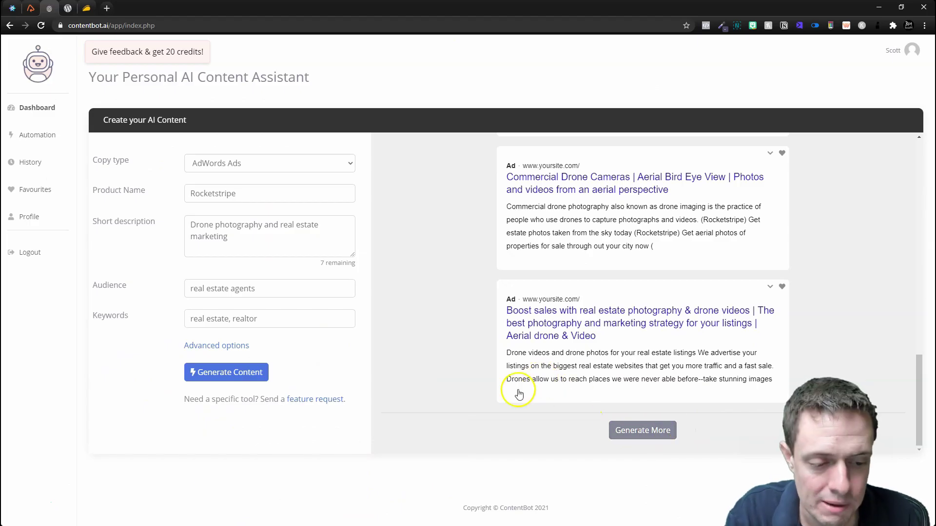
Switch the copy type to Facebook Ads and generate ads for Rocketstripe
click(247, 163)
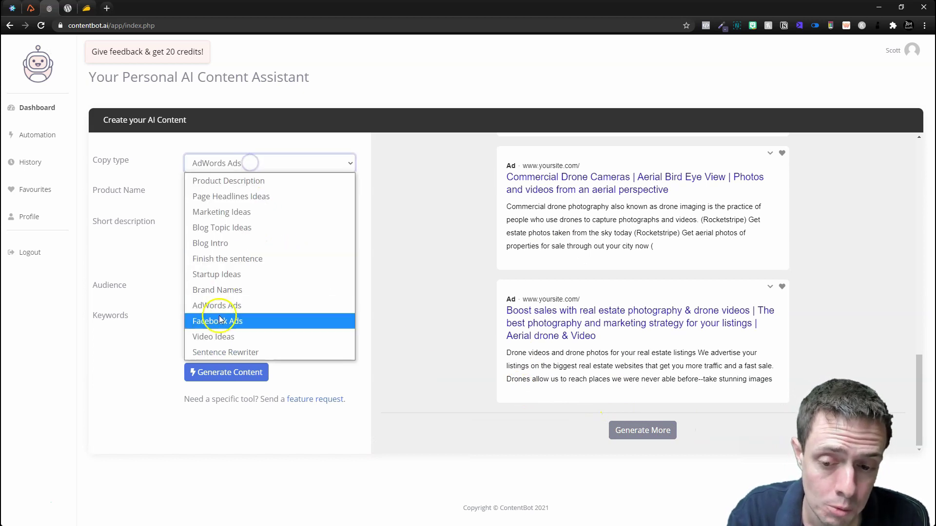
click(218, 319)
click(230, 376)
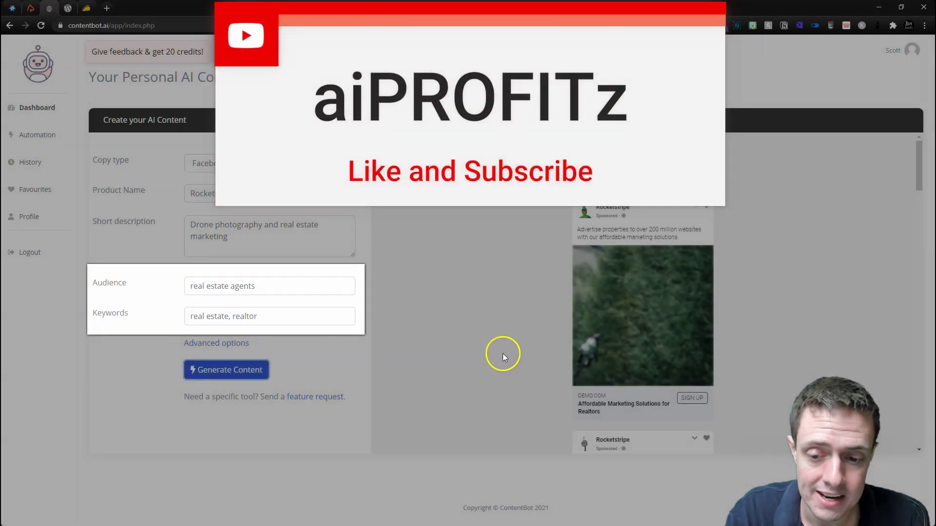
Scroll through the Facebook ad previews and highlight the last ad's opening text
scroll(618, 259, down, 1)
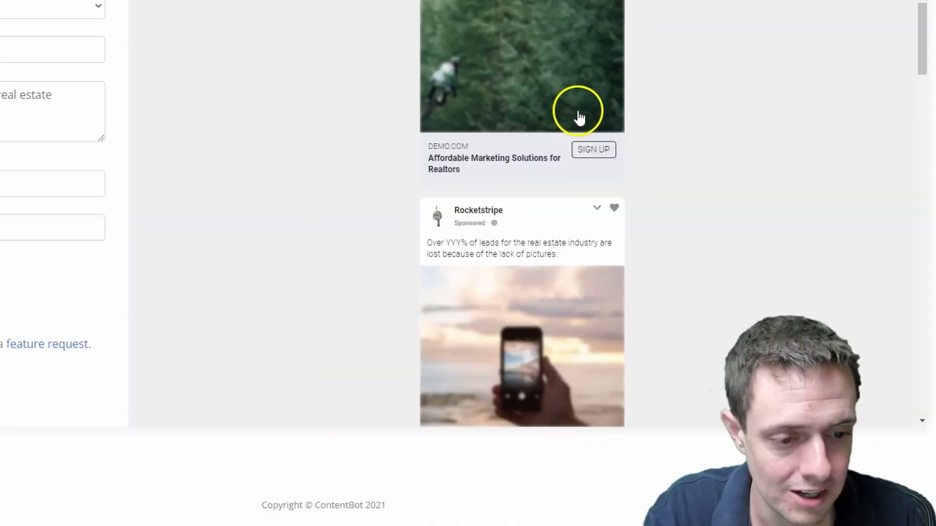
scroll(580, 117, down, 5)
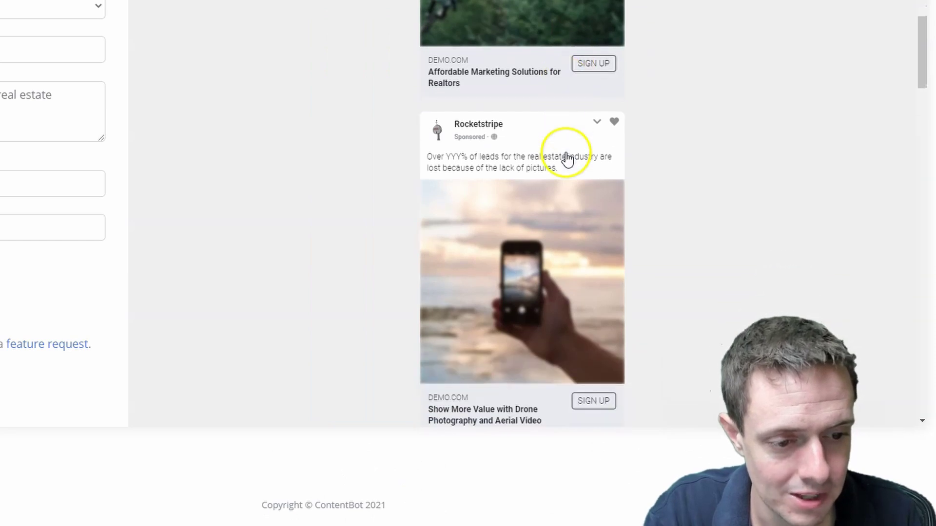
scroll(539, 32, down, 5)
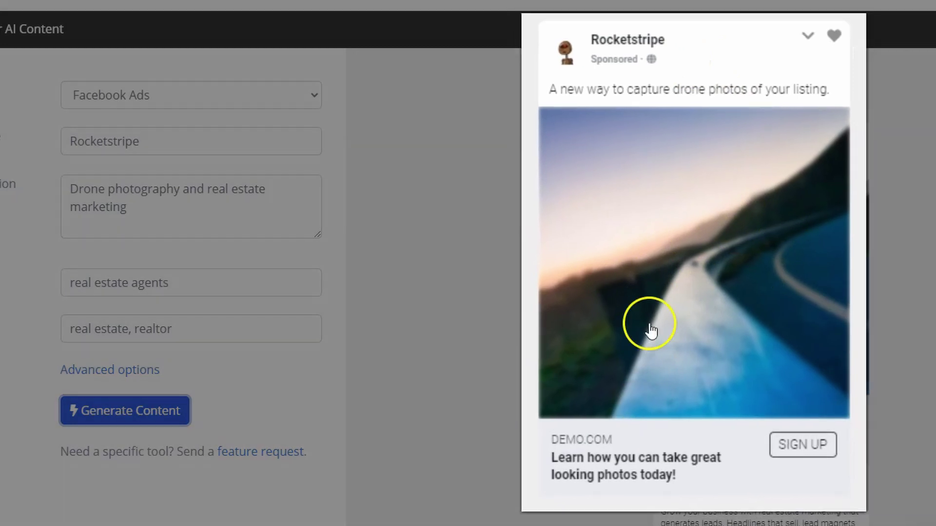
scroll(747, 355, down, 1)
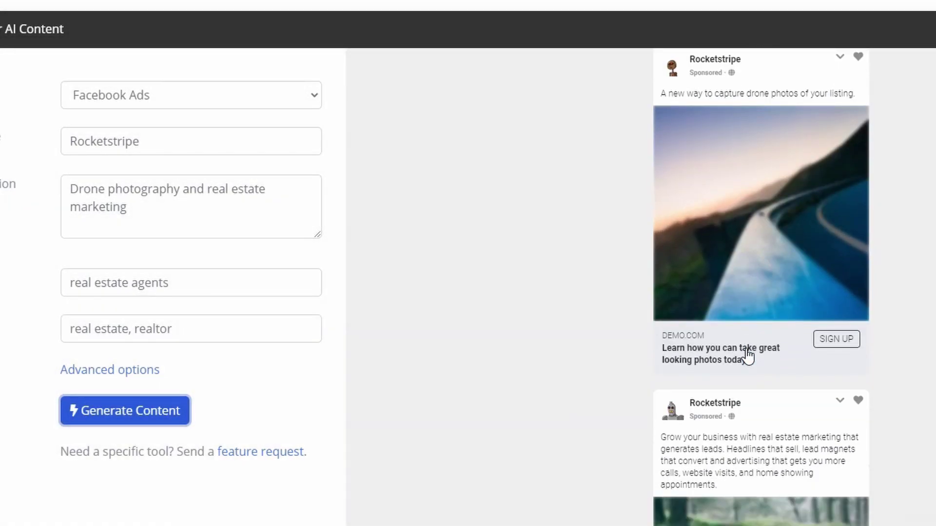
scroll(747, 355, down, 2)
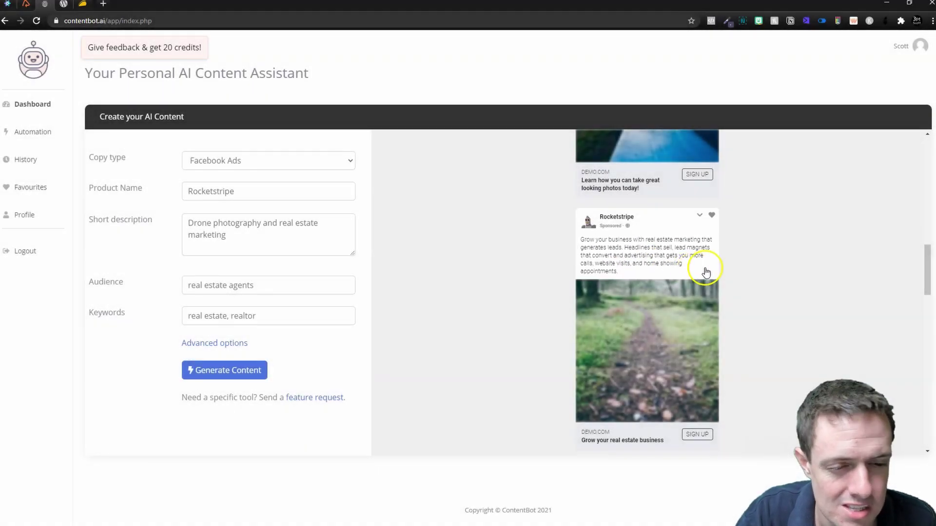
scroll(773, 267, down, 1)
scroll(731, 288, up, 1)
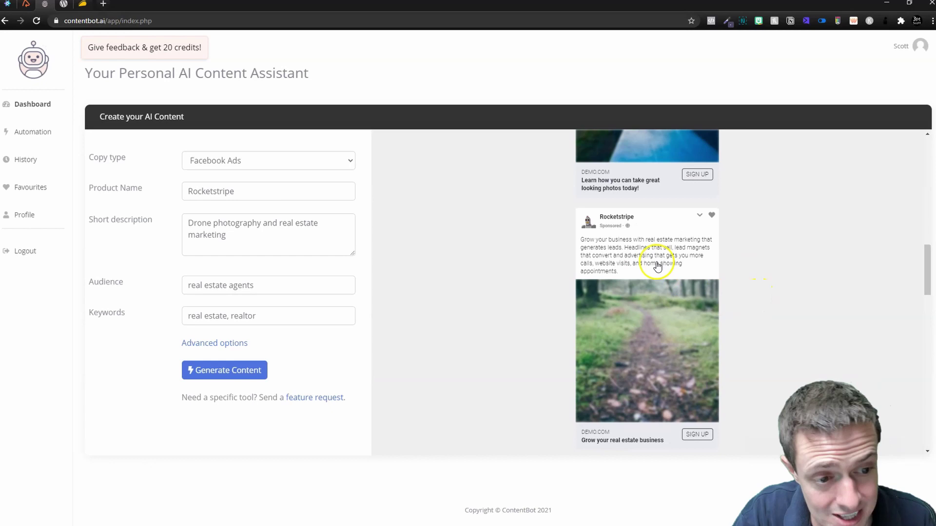
scroll(651, 270, down, 20)
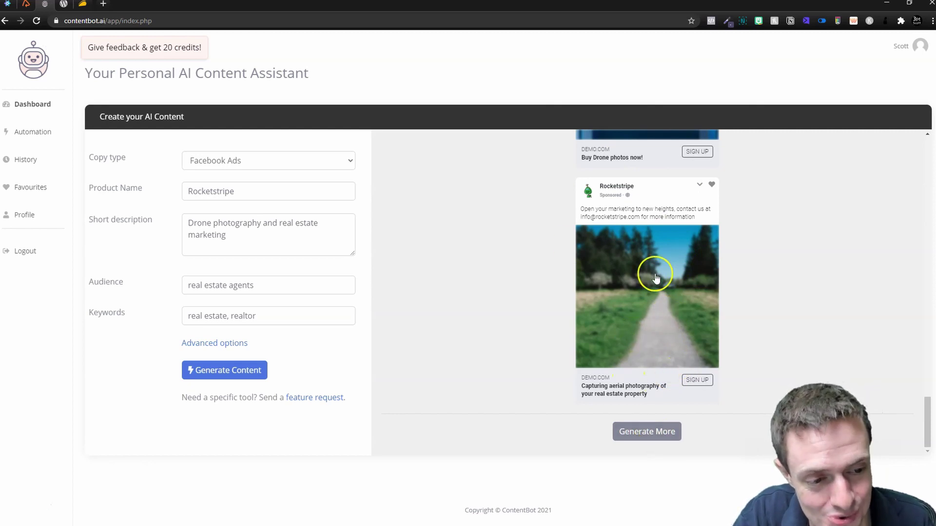
drag(691, 210, 589, 212)
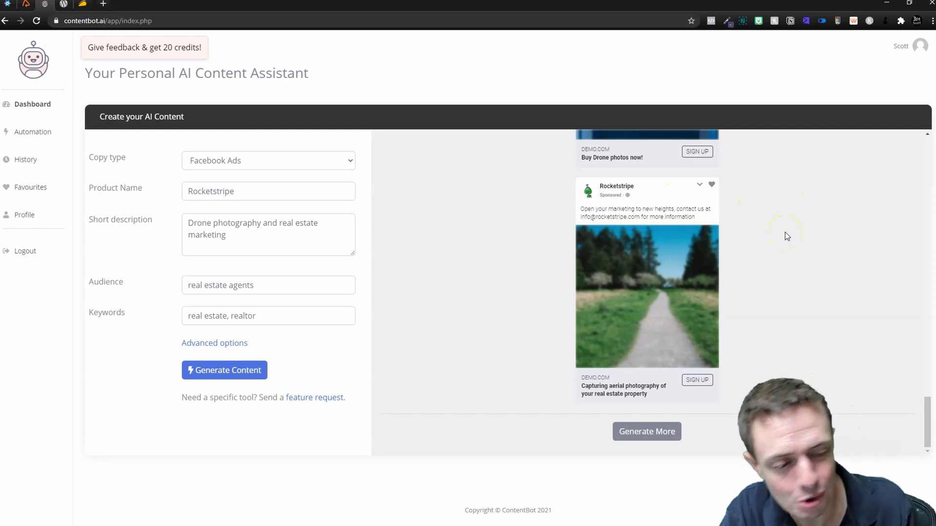
scroll(621, 293, up, 10)
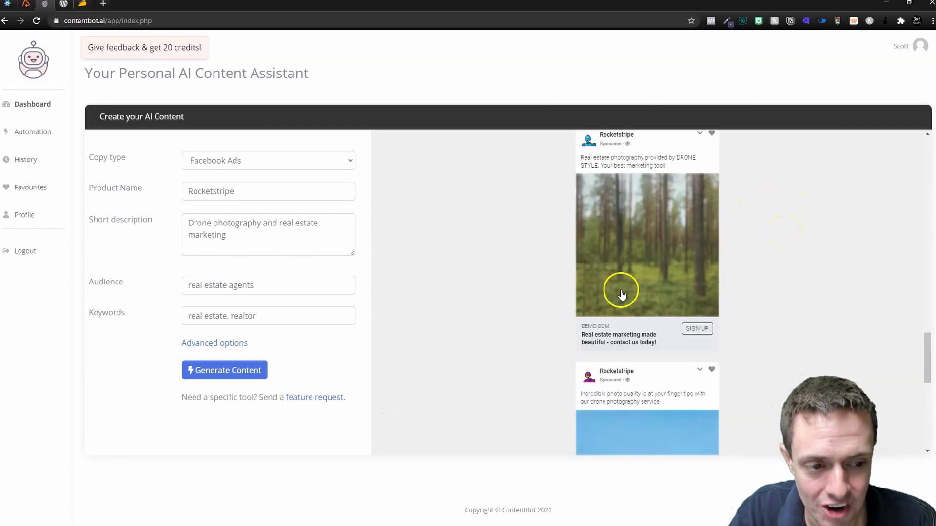
Switch the copy type to Brand Names, generate drone business names with slogans, and review them
click(224, 162)
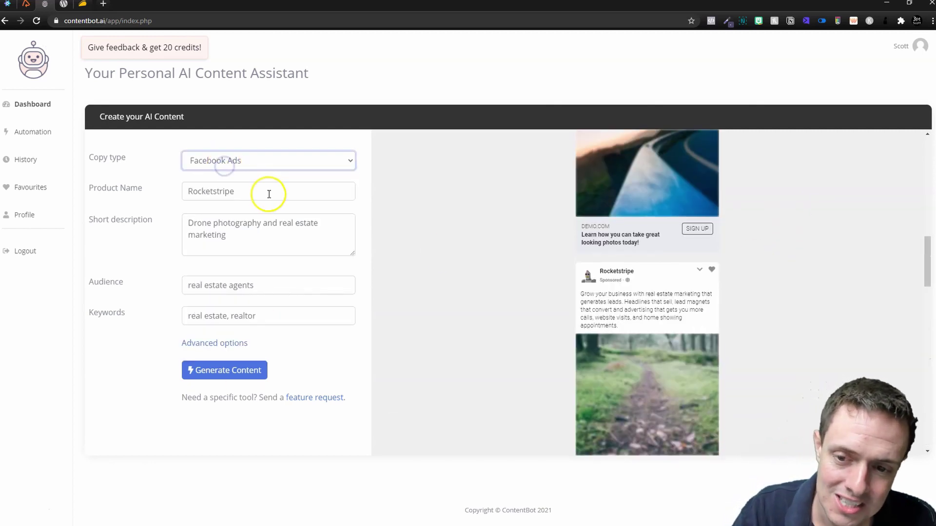
click(249, 162)
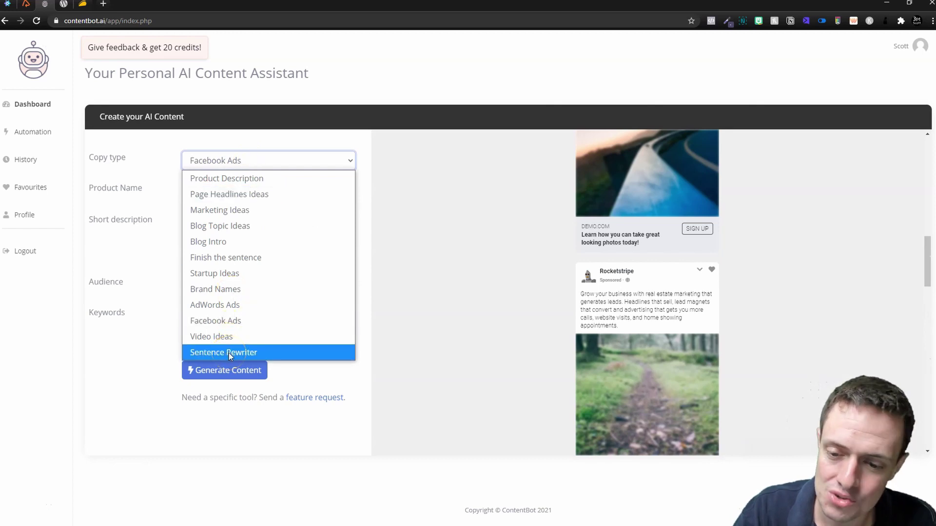
click(242, 289)
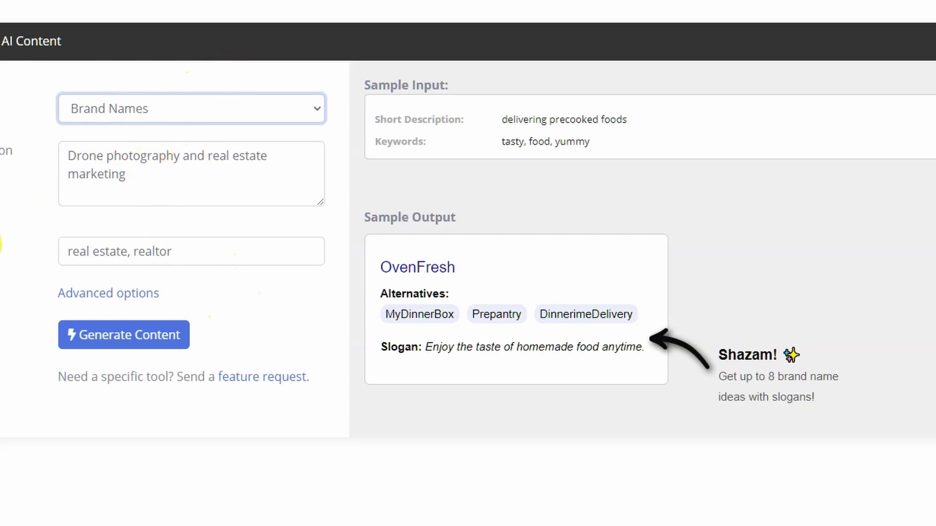
click(141, 342)
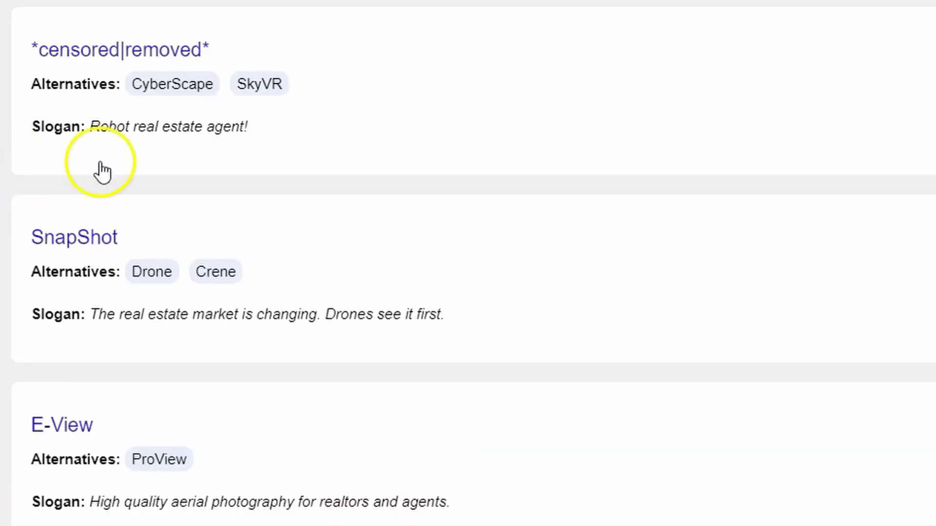
scroll(419, 273, down, 1)
scroll(174, 180, down, 5)
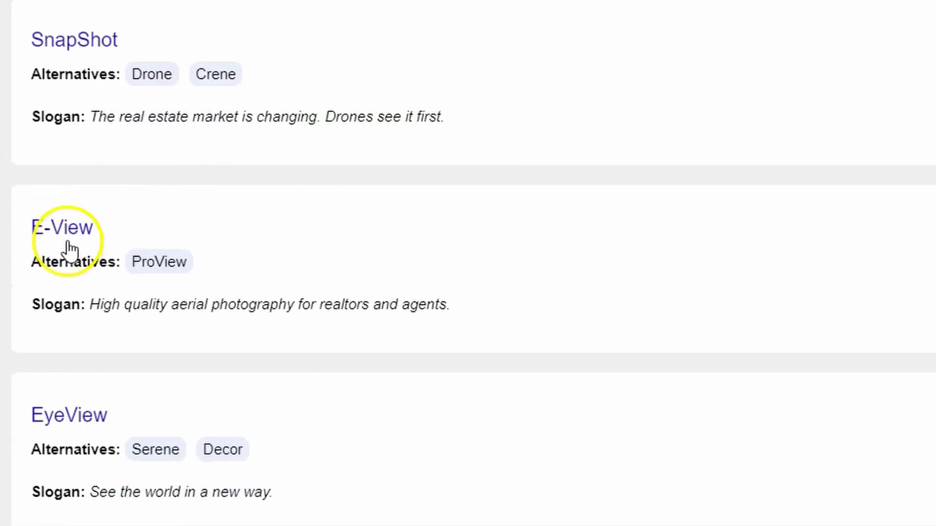
scroll(195, 219, down, 4)
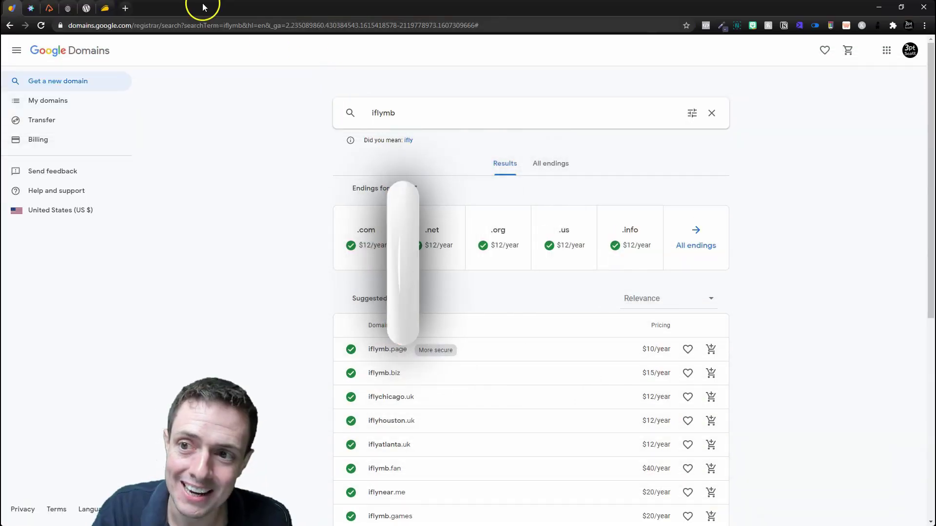
Go to the AppSumo ContentBot deal and scroll down to the pinned Reviews & Questions post
click(103, 9)
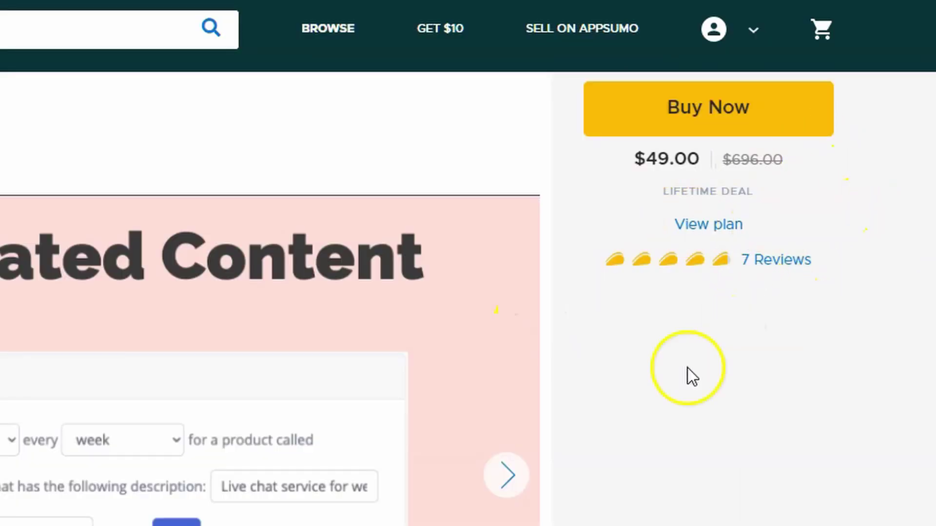
scroll(484, 489, down, 1)
scroll(439, 328, down, 10)
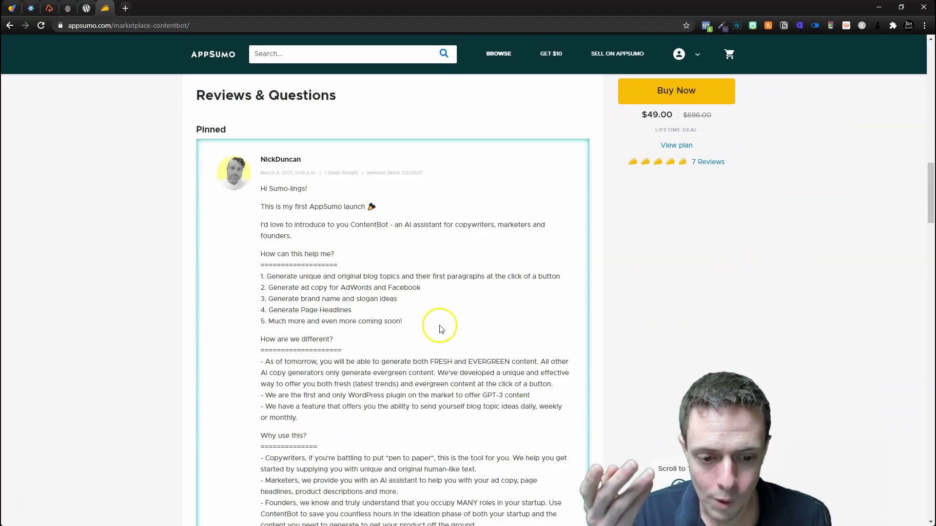
scroll(440, 334, down, 1)
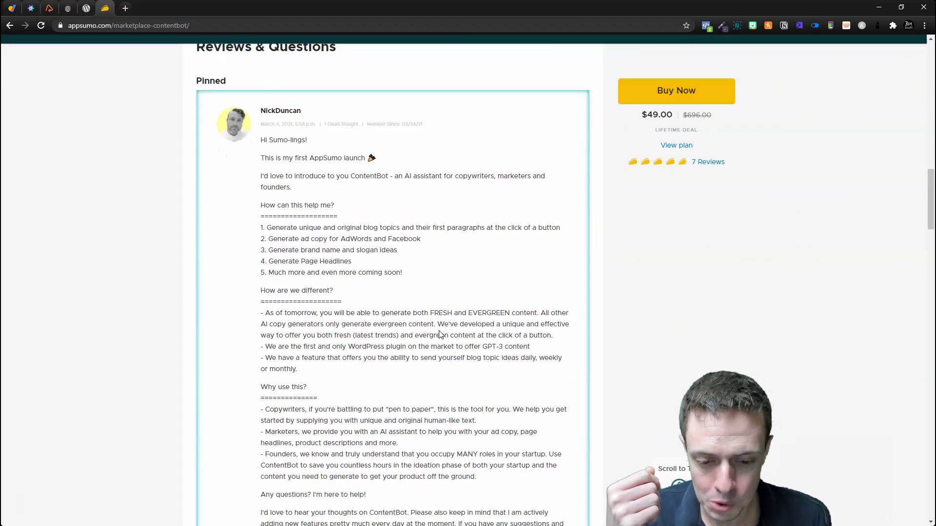
scroll(440, 334, down, 2)
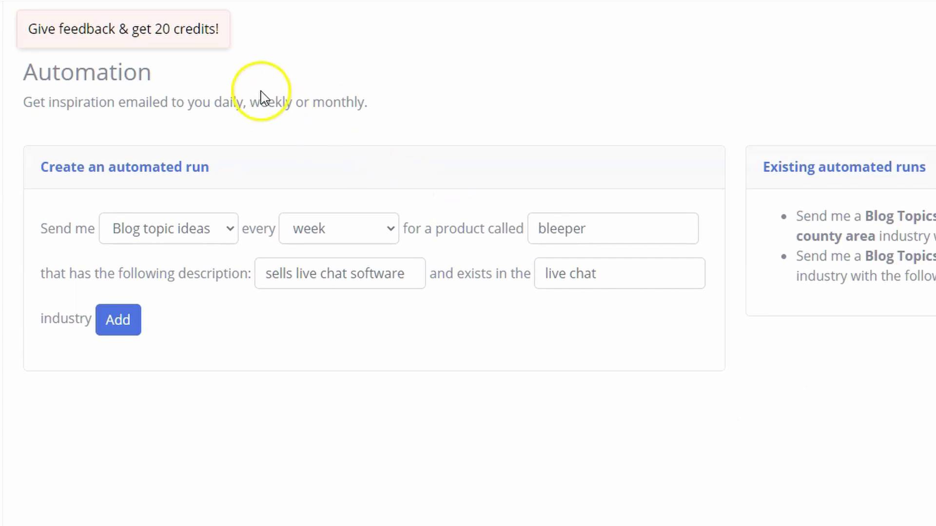
drag(214, 100, 346, 97)
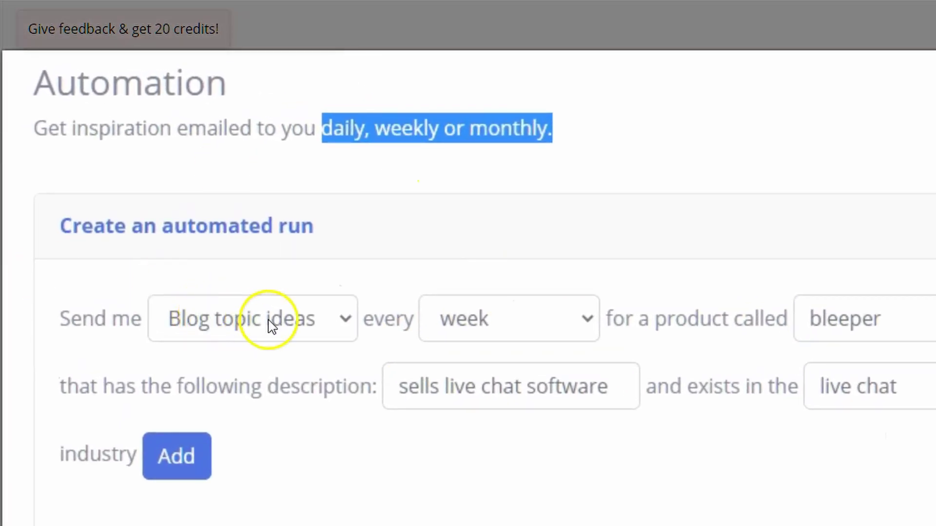
click(476, 327)
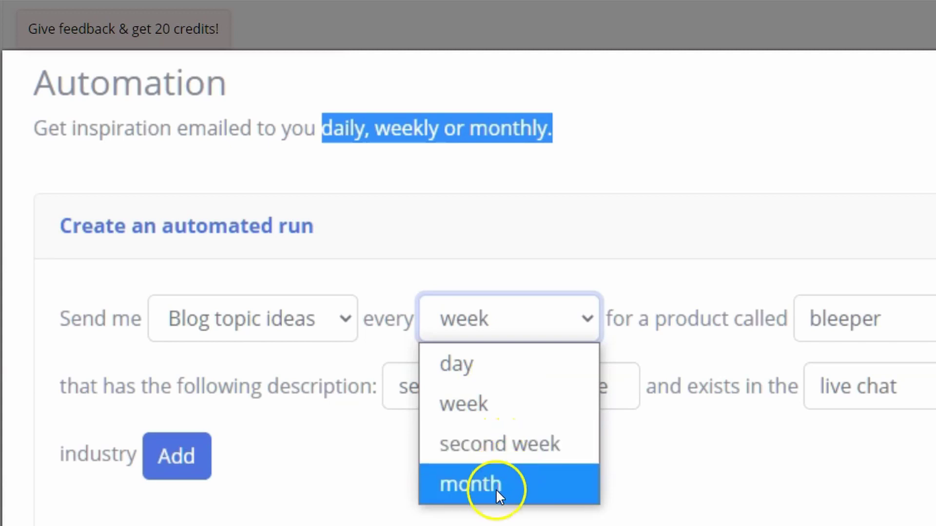
click(726, 301)
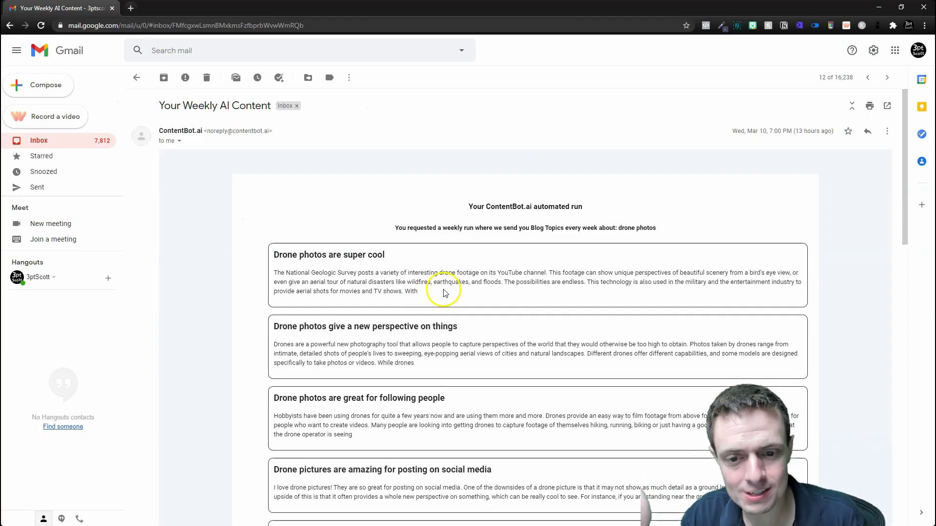
Highlight the first blog topic titles in the weekly email, including the new perspective and following people topics
scroll(448, 302, down, 2)
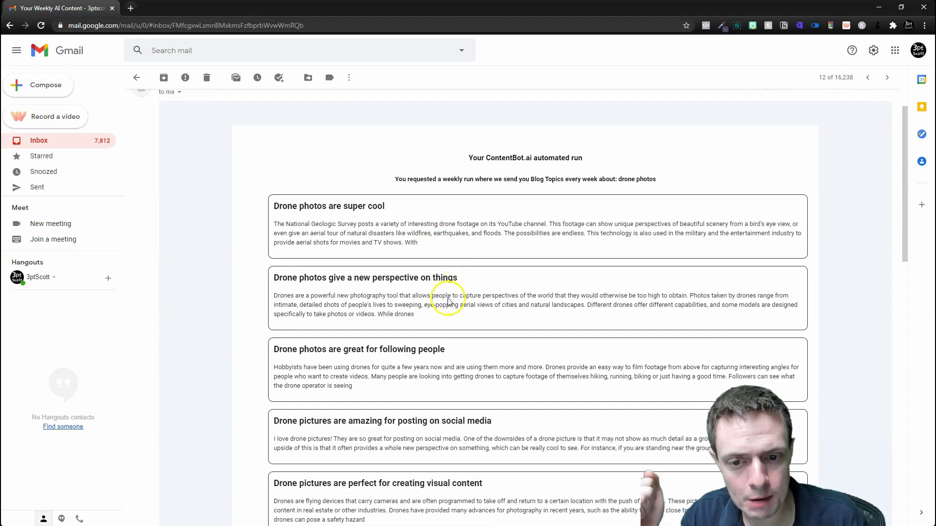
scroll(488, 243, down, 1)
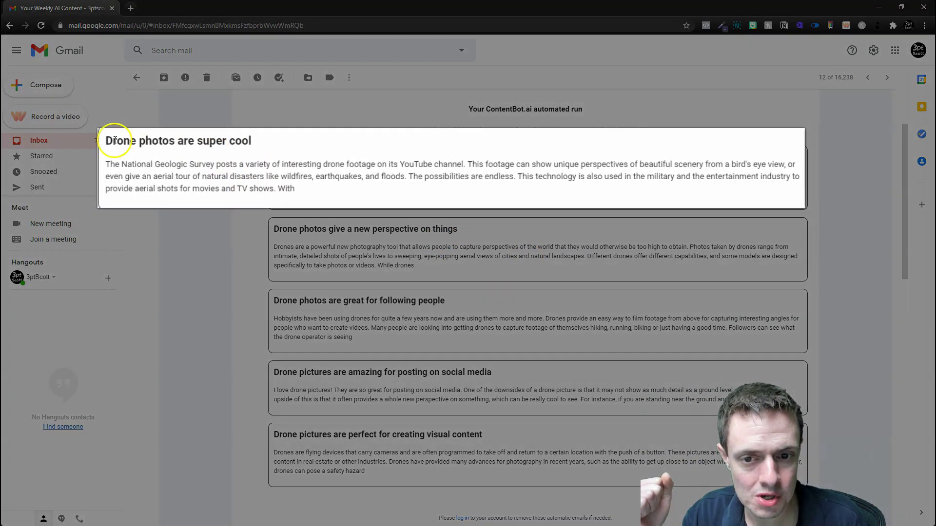
drag(274, 157, 365, 159)
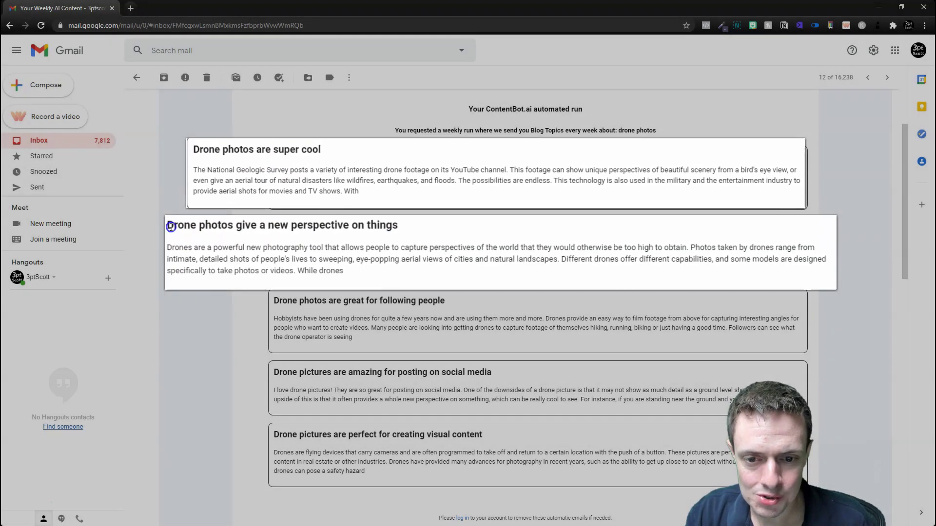
drag(279, 229, 458, 229)
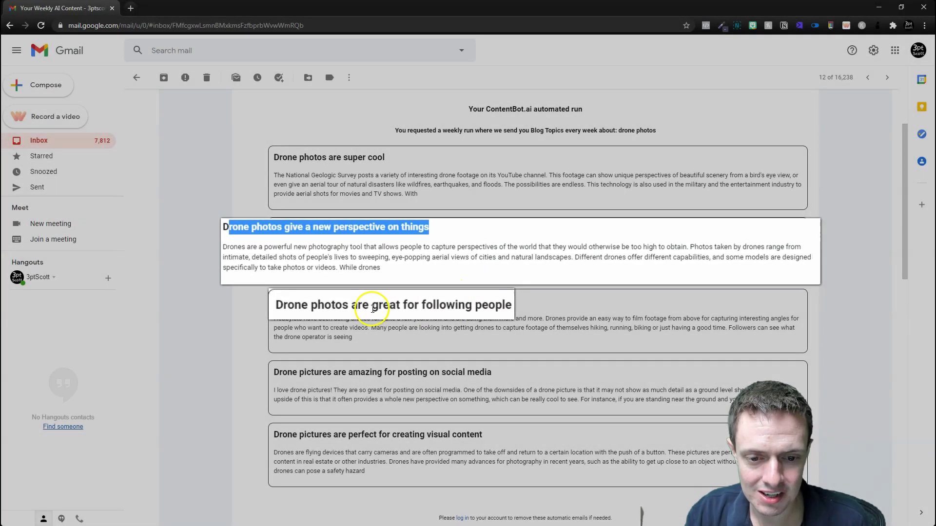
drag(379, 306, 530, 306)
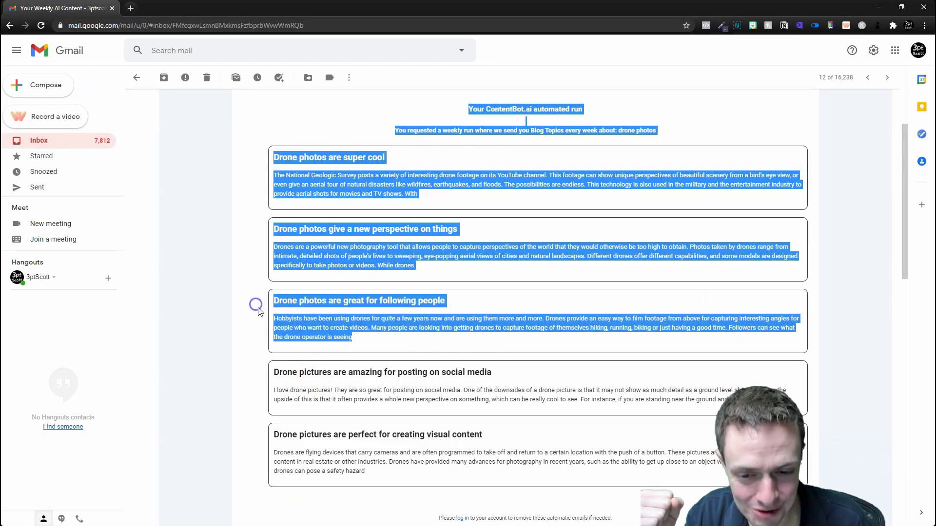
click(291, 317)
Highlight the visual content topic, then reselect the 'Drone photos give a new perspective on things' heading
scroll(350, 387, down, 2)
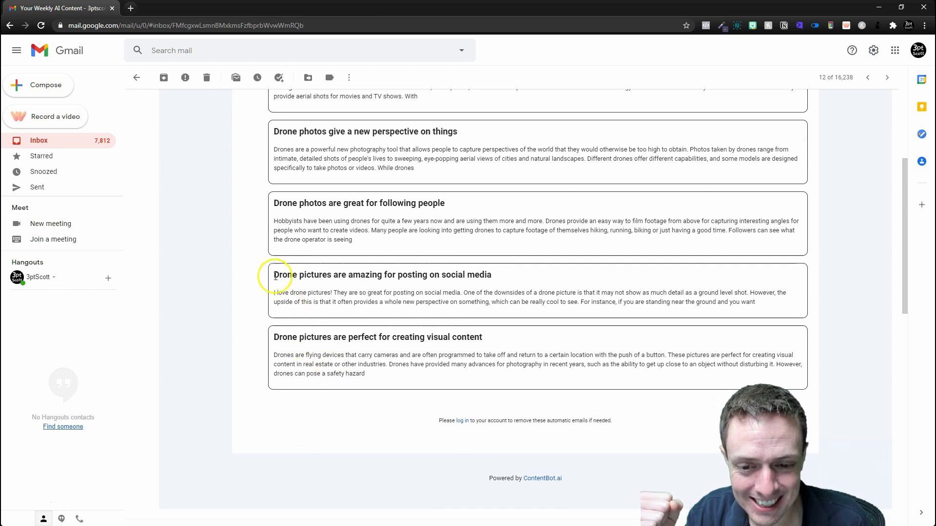
drag(273, 274, 531, 275)
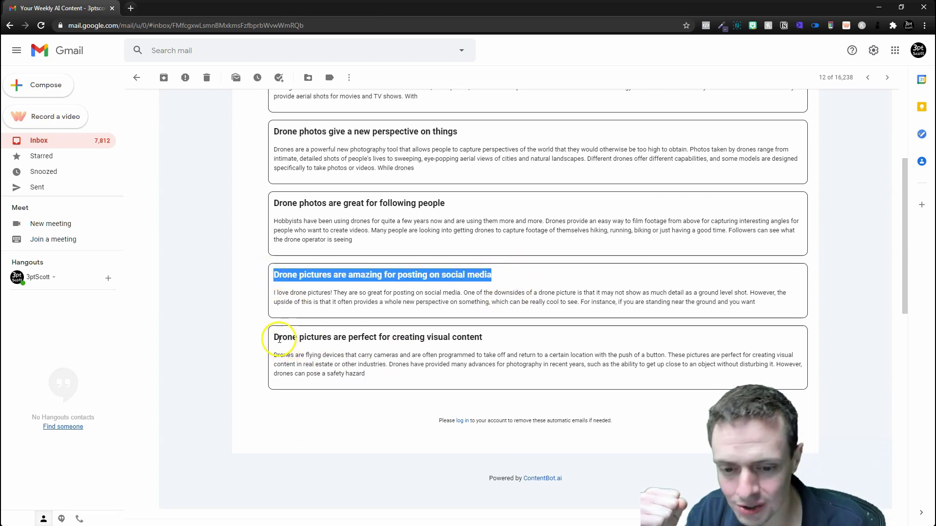
drag(279, 339, 473, 333)
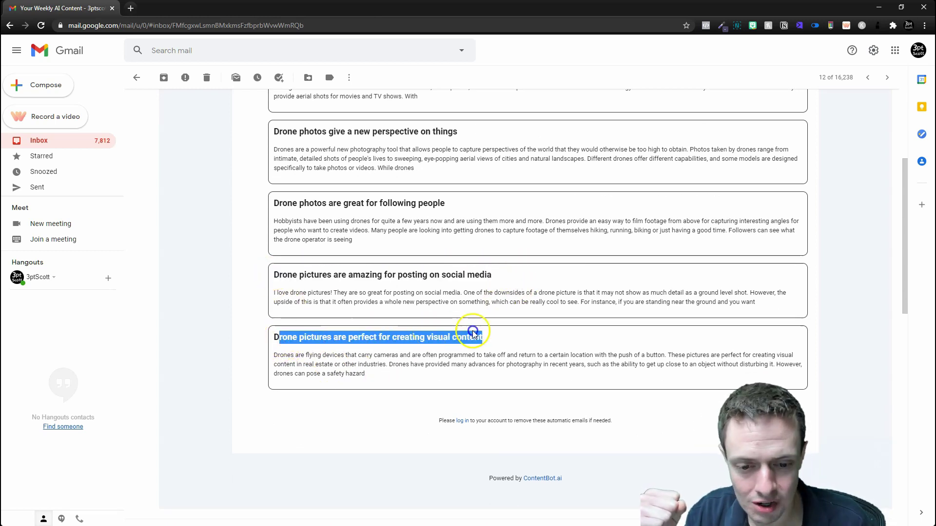
click(450, 380)
scroll(410, 408, up, 2)
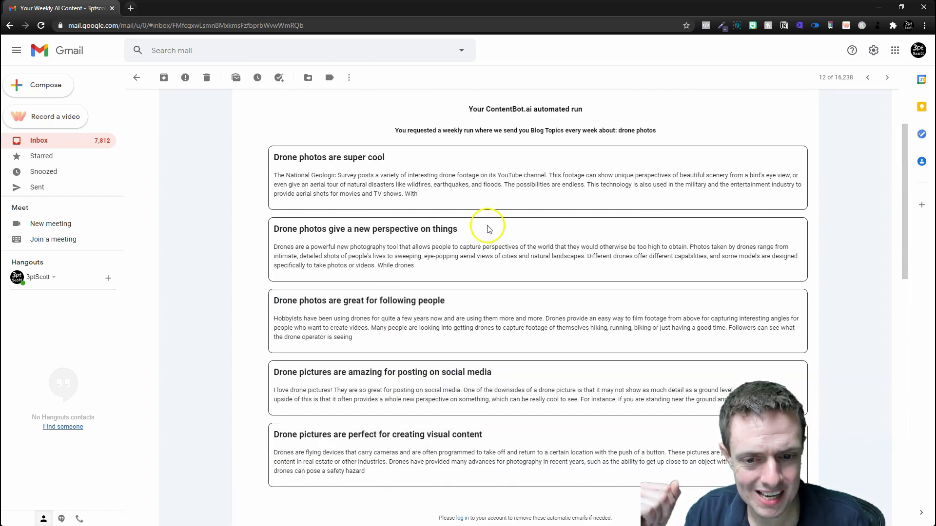
drag(489, 229, 368, 232)
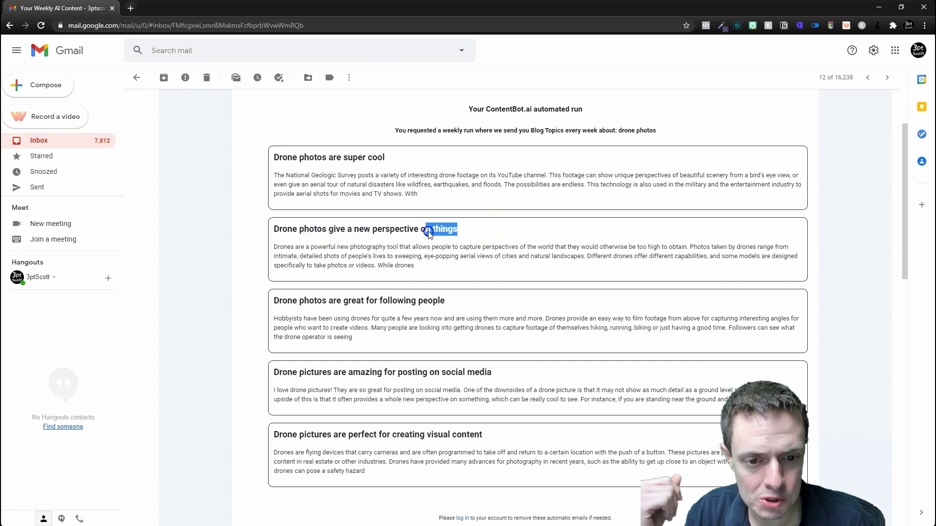
drag(429, 233, 267, 228)
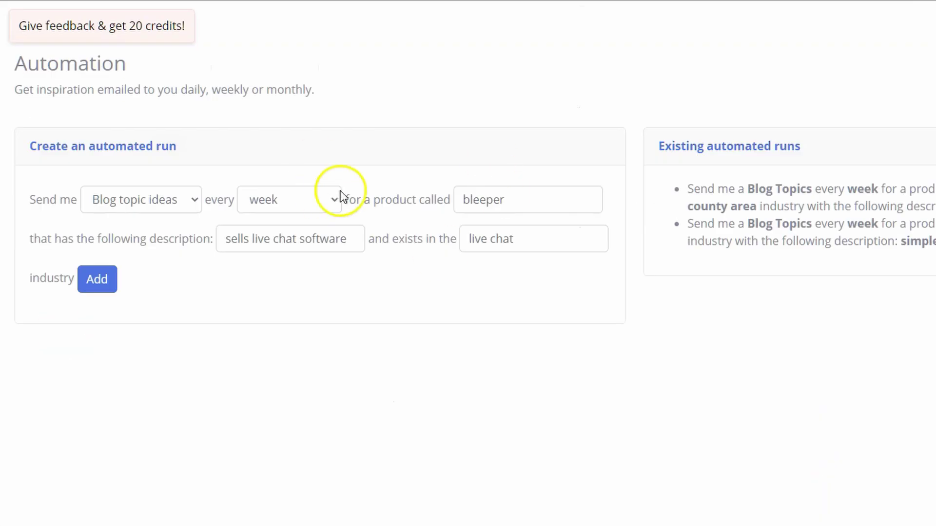
click(136, 200)
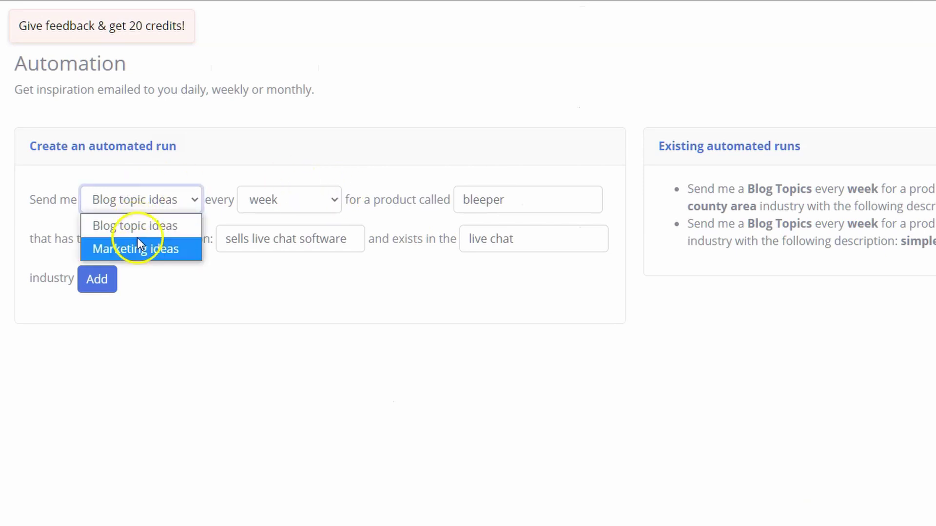
click(198, 297)
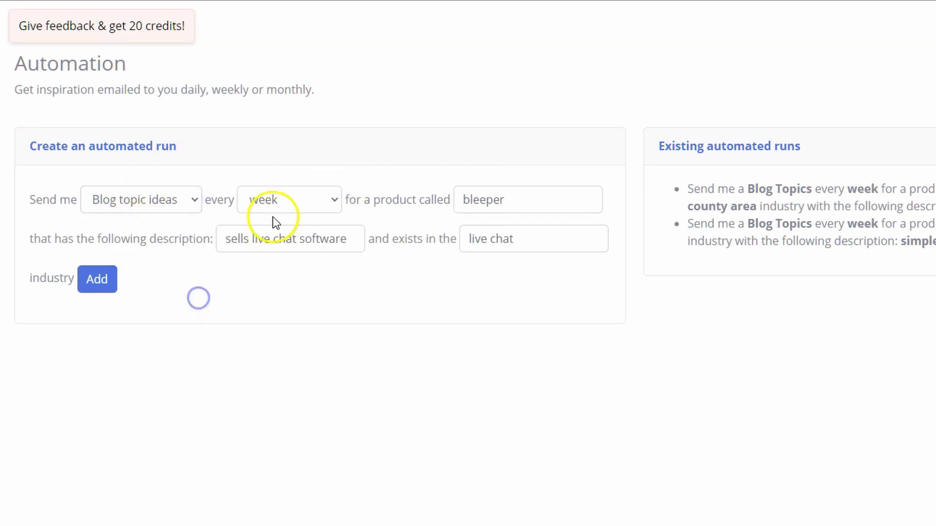
click(273, 202)
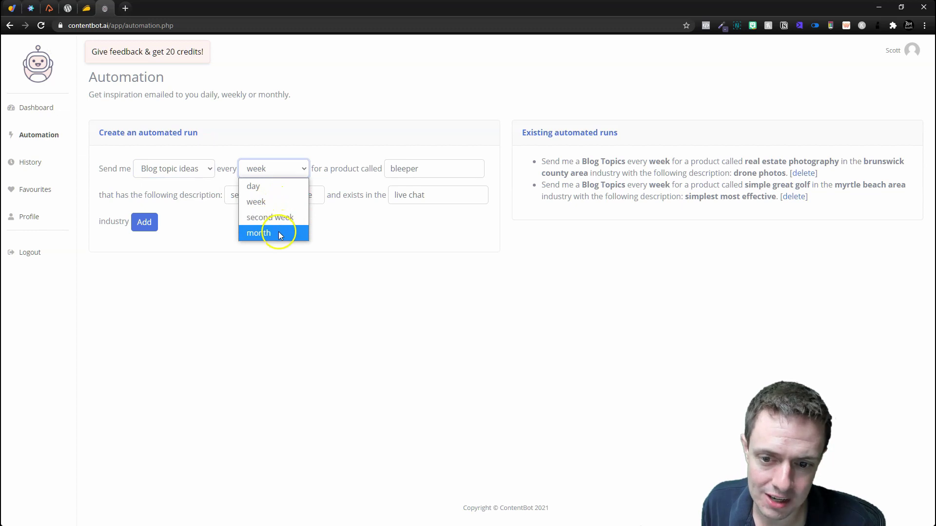